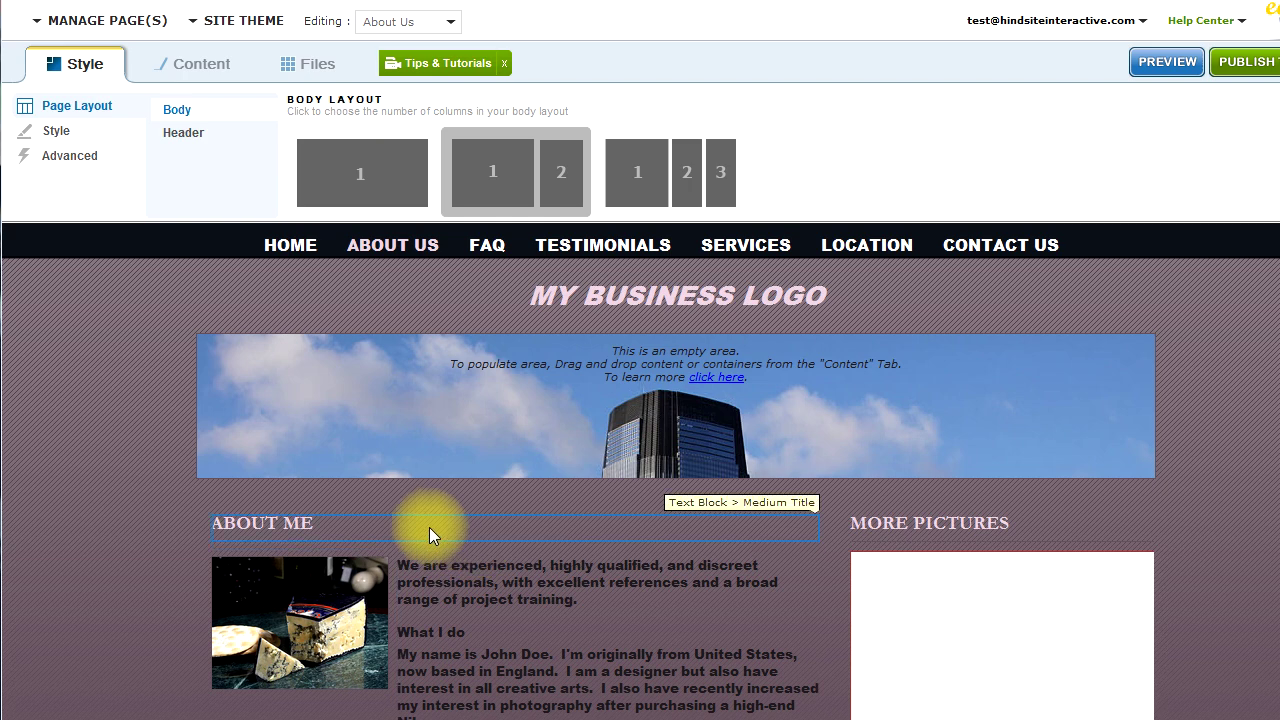
# Step: Add a title block above the ABOUT ME heading with the text "UPDATING CONTENT" and save it
pyautogui.click(195, 75)
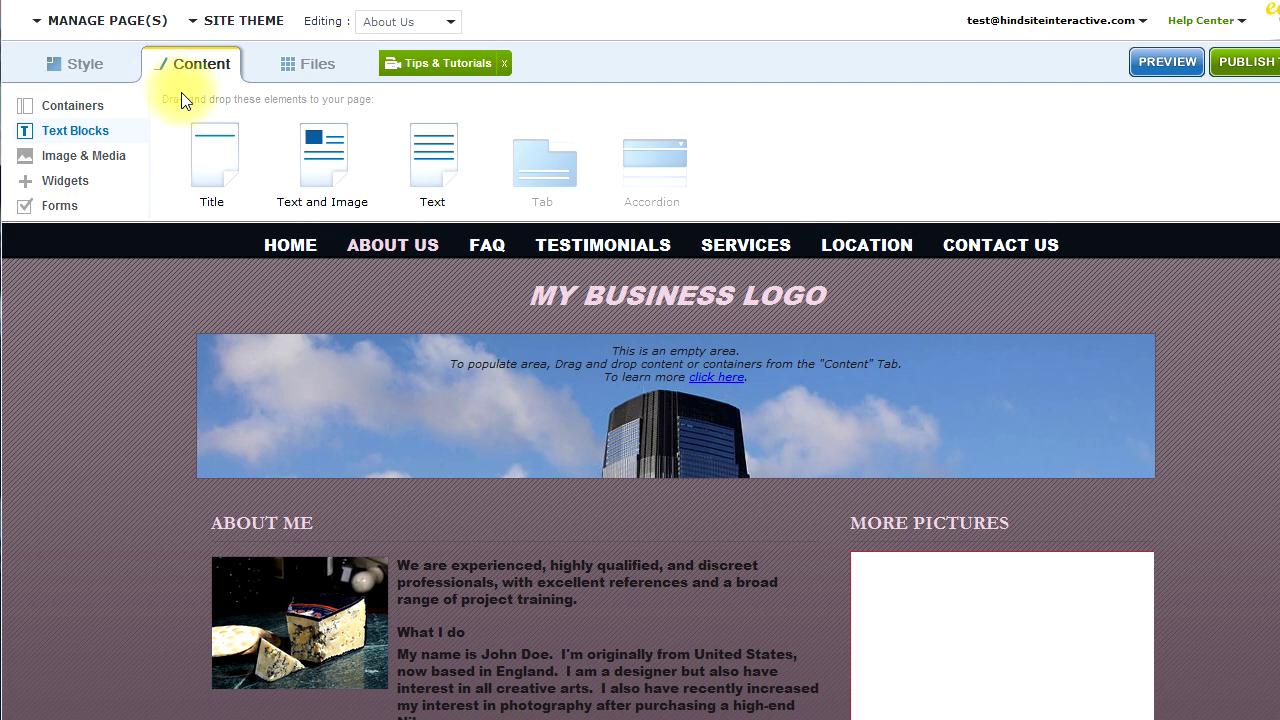
pyautogui.moveTo(210, 137); pyautogui.dragTo(422, 526)
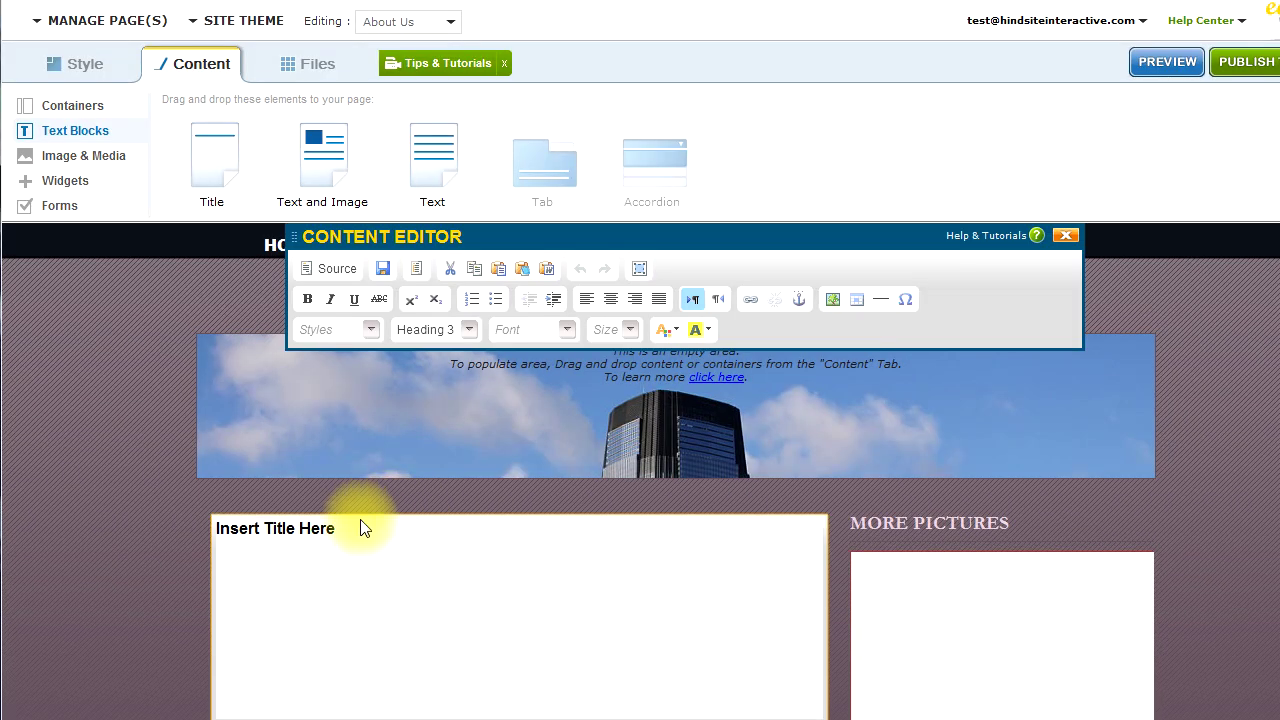
pyautogui.moveTo(363, 526); pyautogui.dragTo(204, 494)
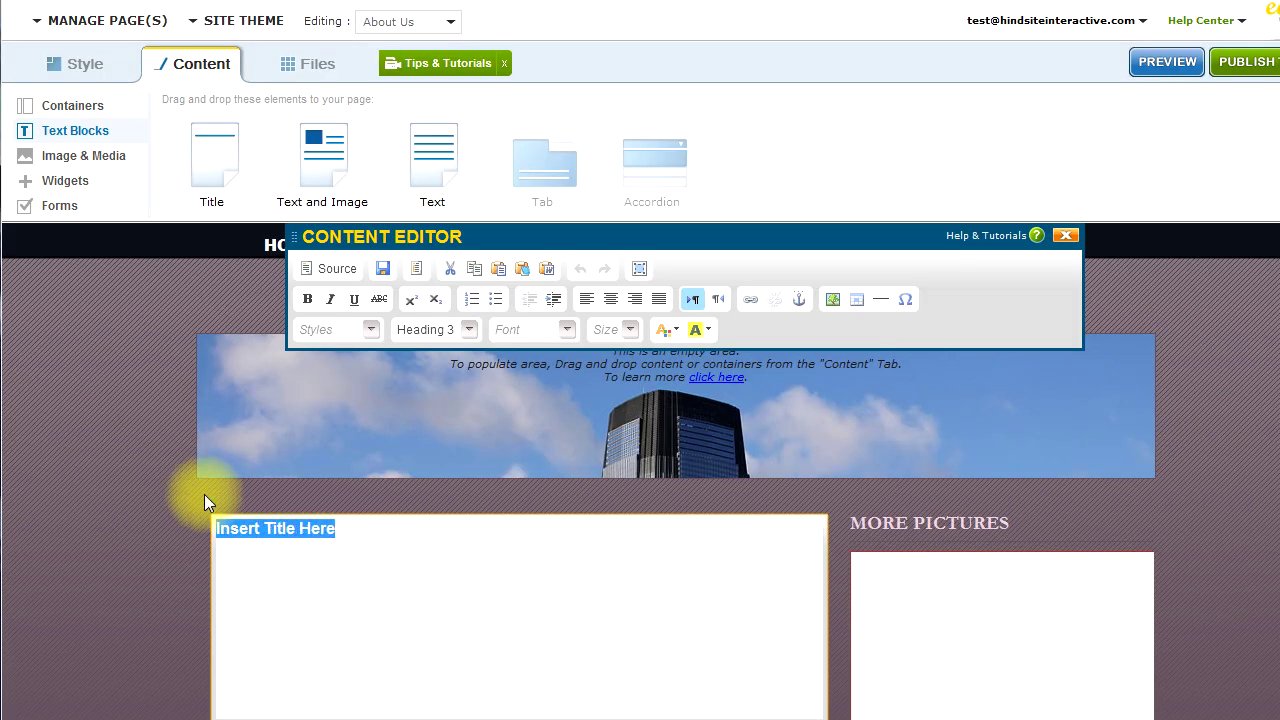
pyautogui.write('UPDATING CONTEN')
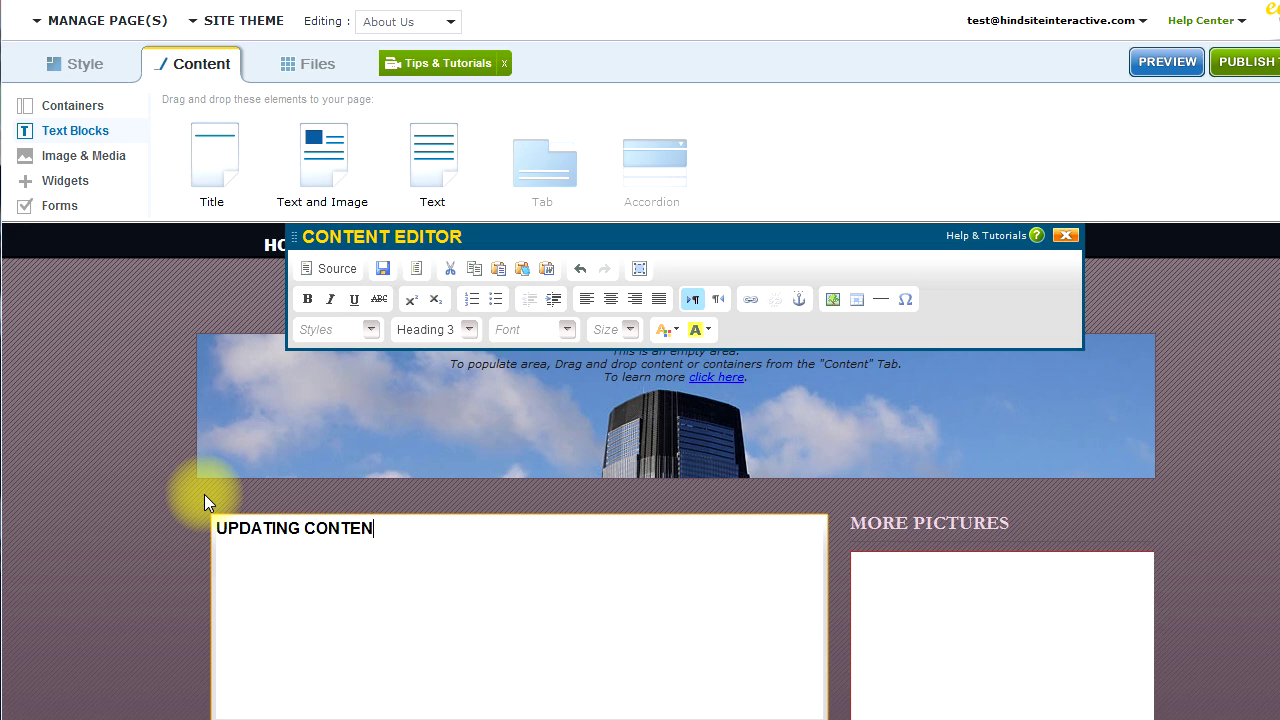
pyautogui.write('T')
pyautogui.click(153, 504)
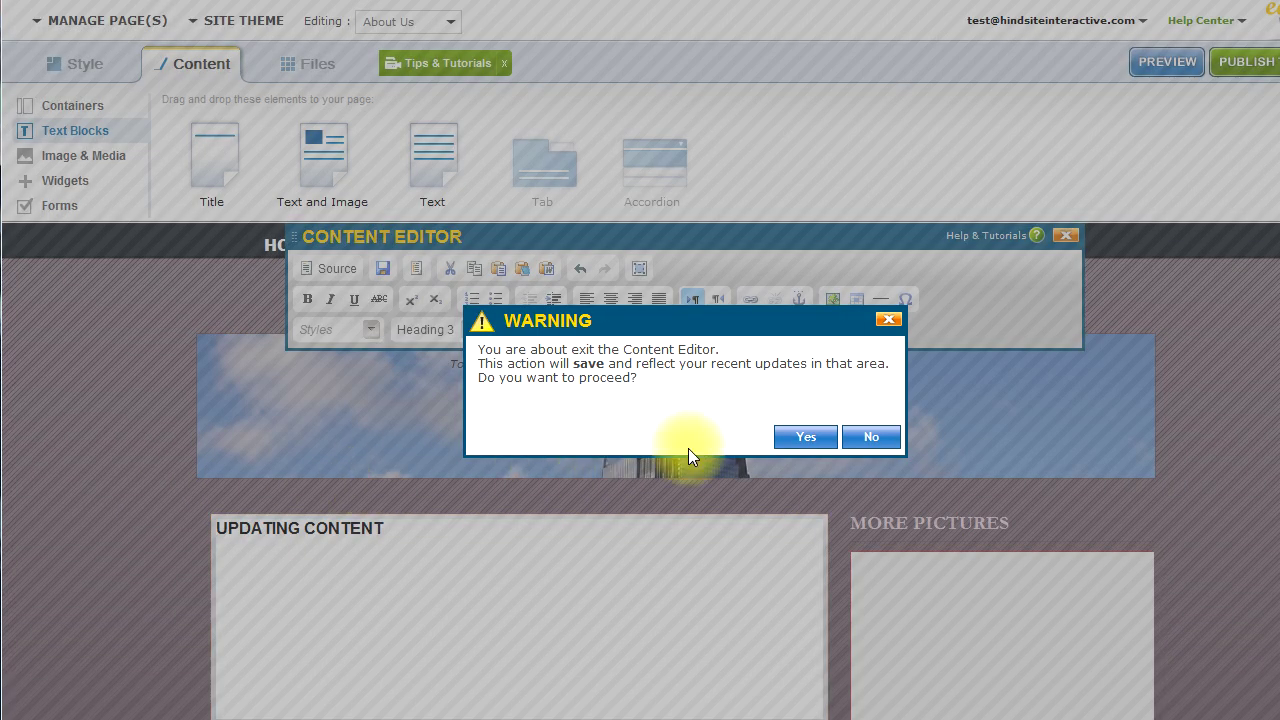
pyautogui.click(798, 440)
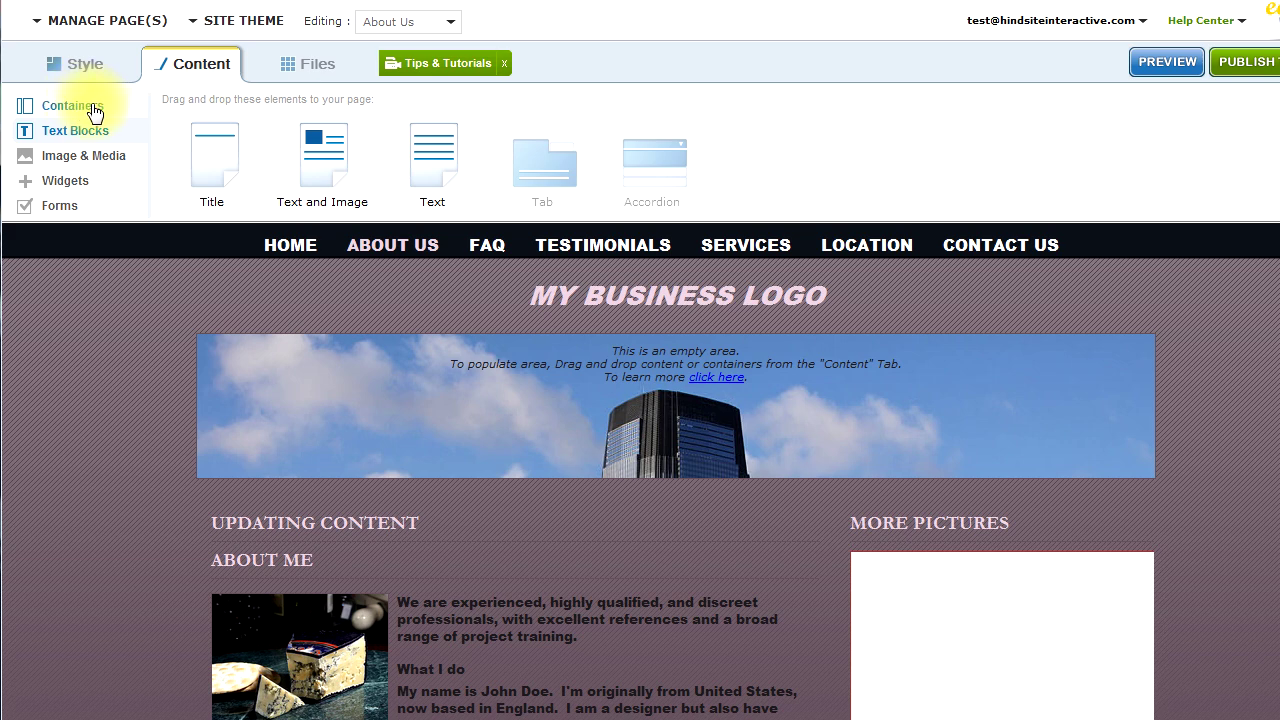
# Step: Place a two-column container above the UPDATING CONTENT title on the About Us page
pyautogui.click(89, 108)
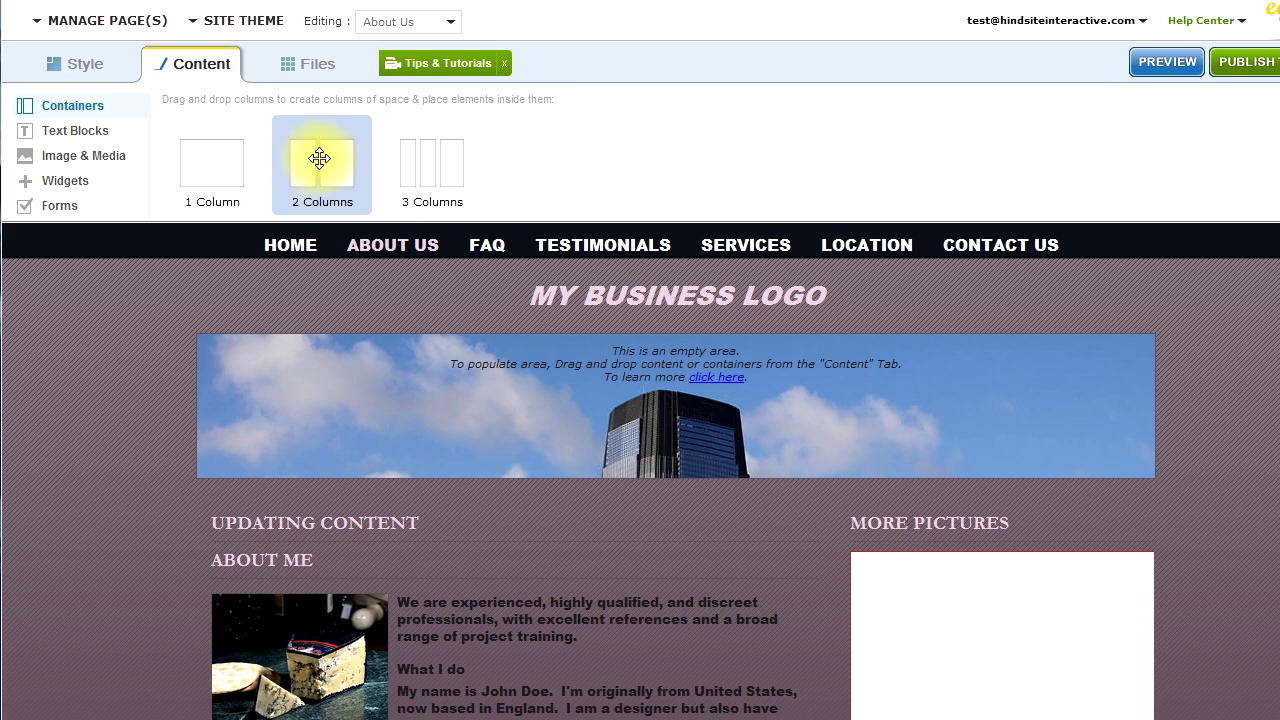
pyautogui.moveTo(322, 158); pyautogui.dragTo(431, 528)
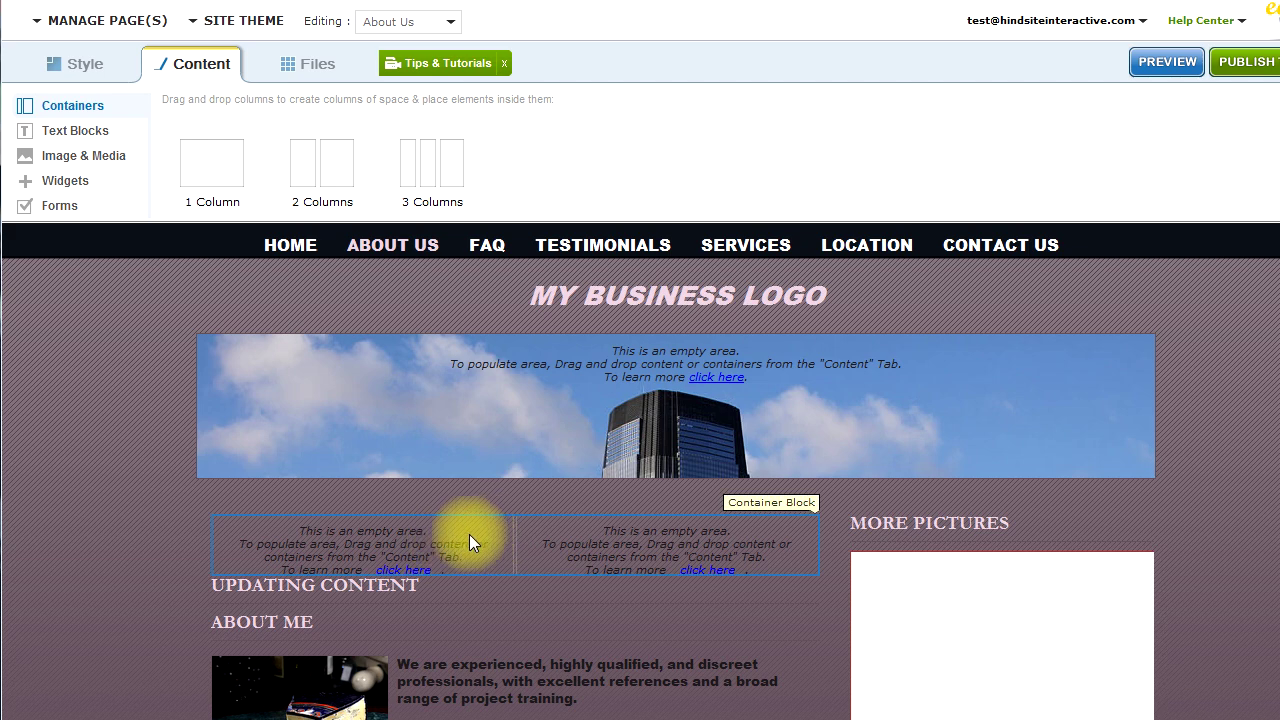
pyautogui.click(443, 529)
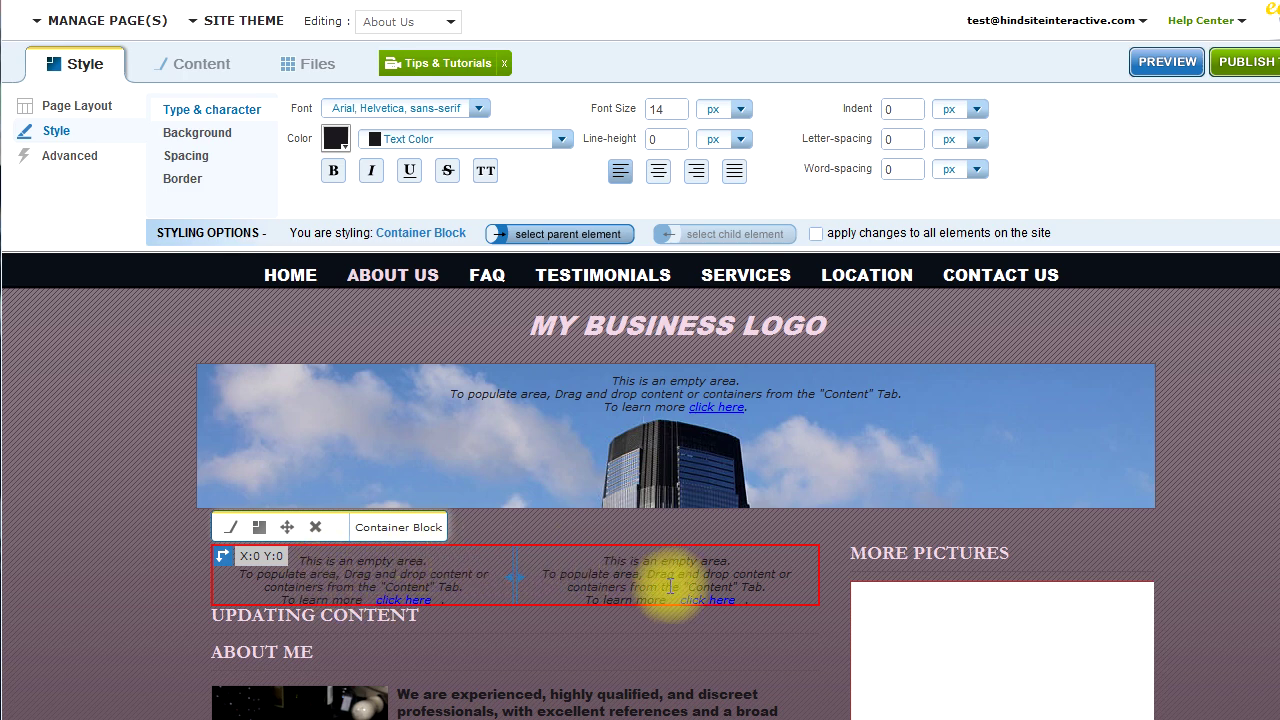
pyautogui.click(210, 66)
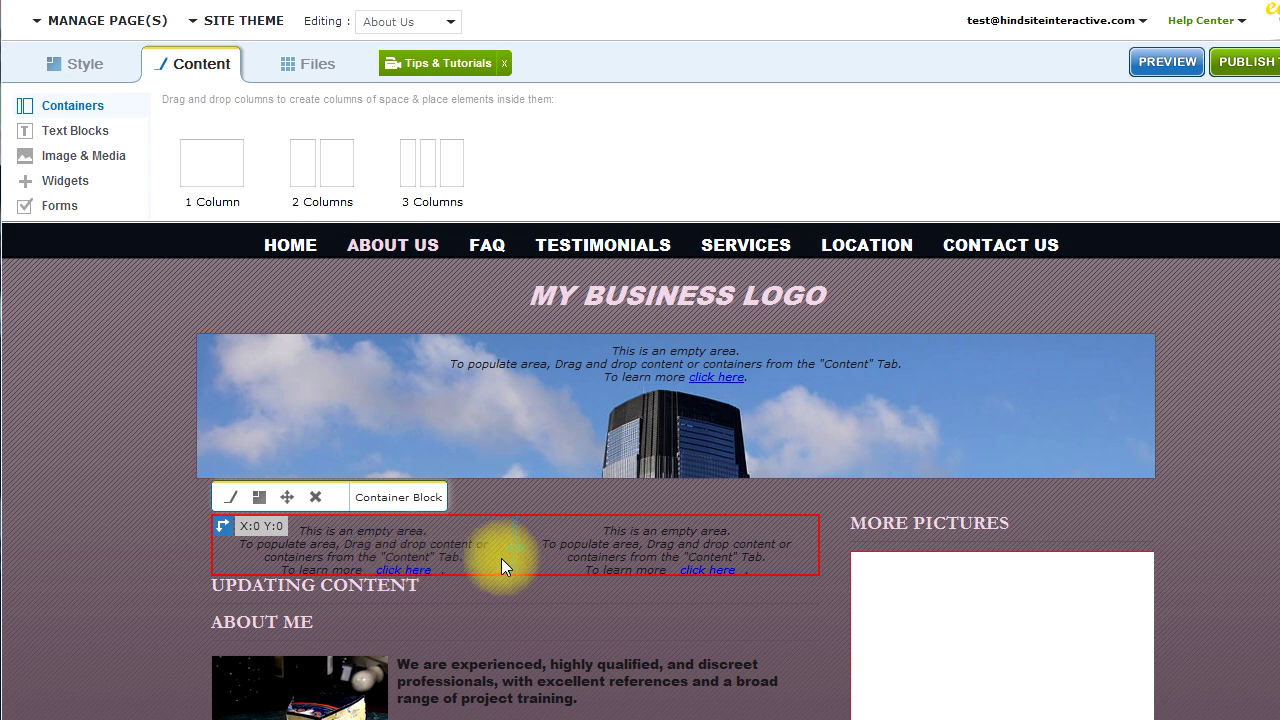
# Step: Move the two-column container below the UPDATING CONTENT title
pyautogui.click(501, 558)
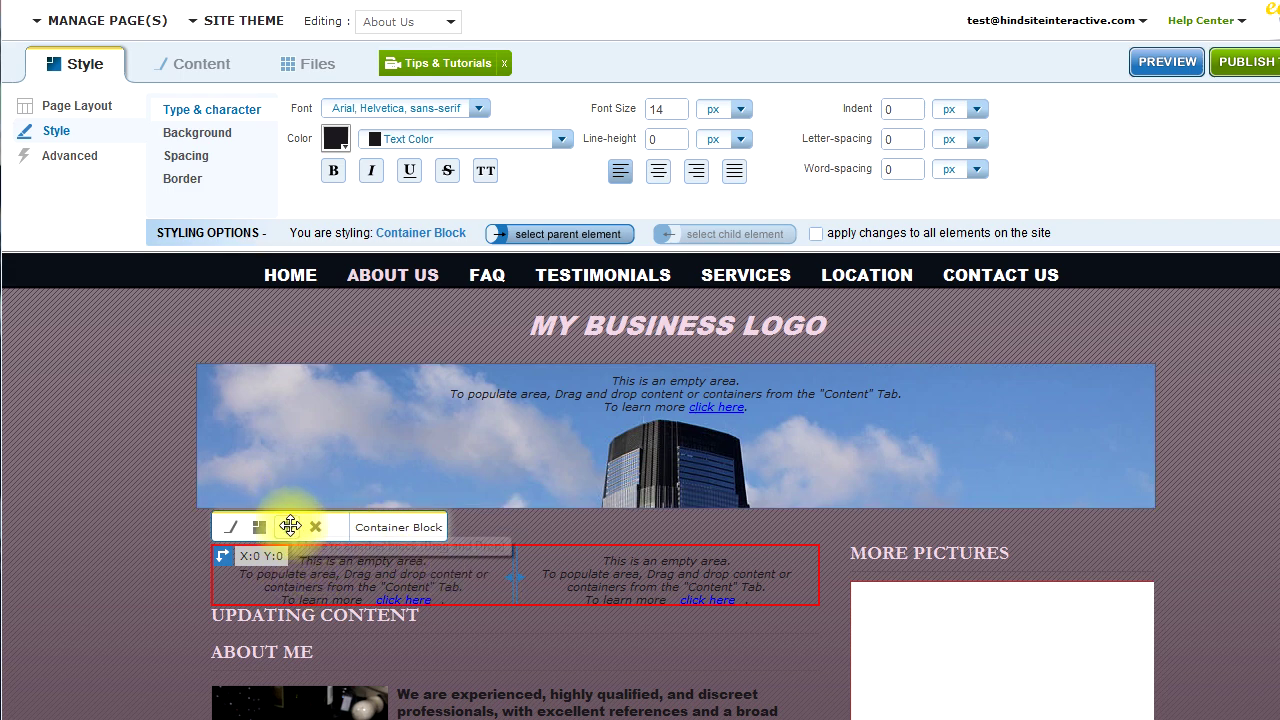
pyautogui.moveTo(287, 526); pyautogui.dragTo(290, 576)
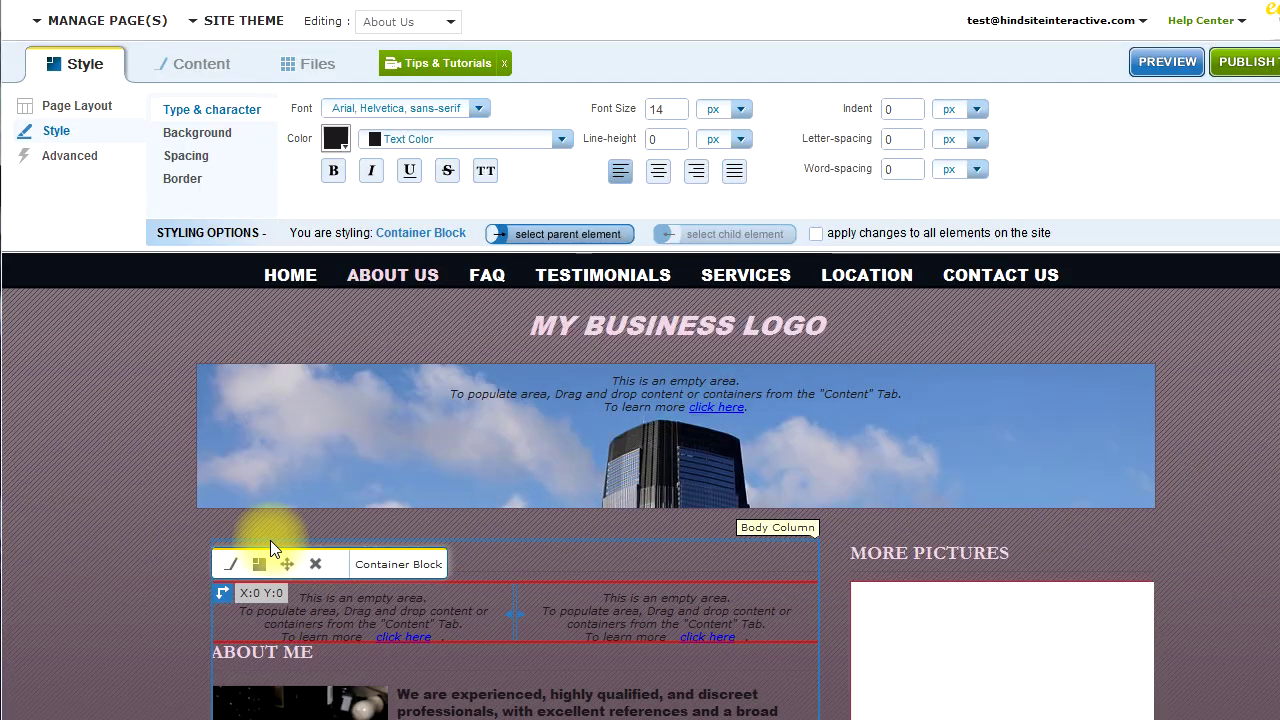
pyautogui.click(201, 582)
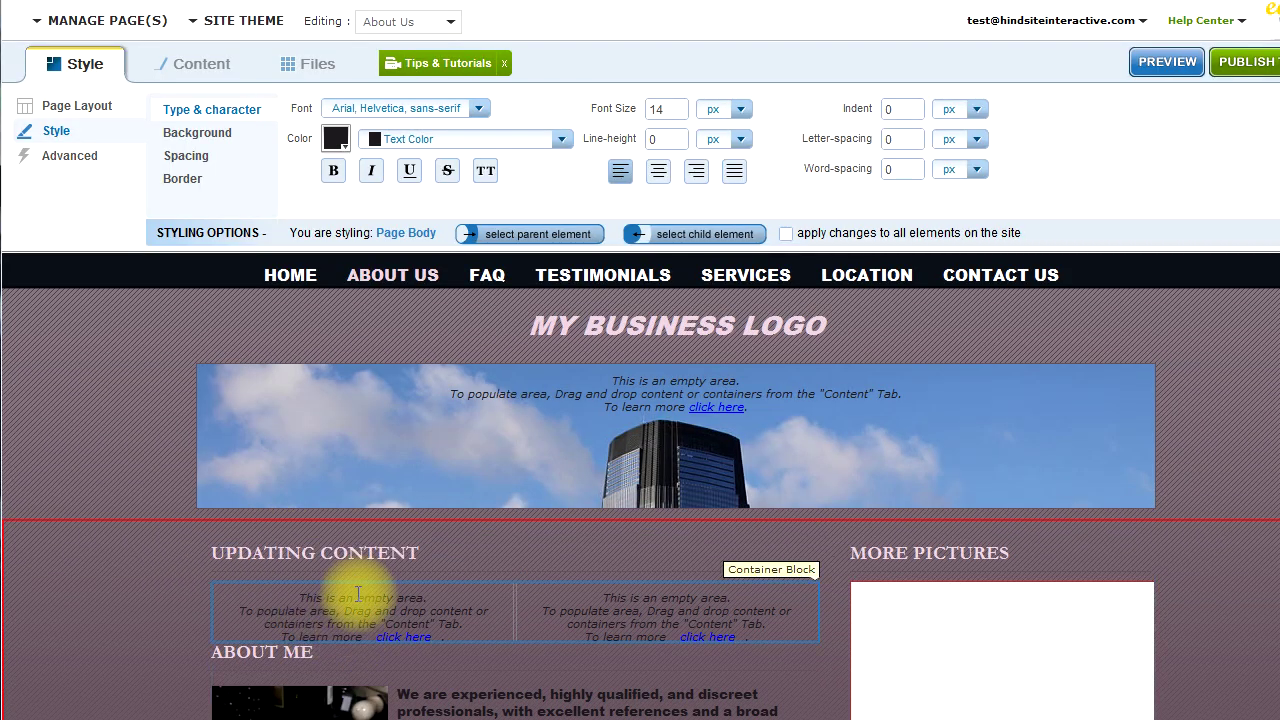
# Step: Insert an image element into the first column of the empty two-column container
pyautogui.click(357, 601)
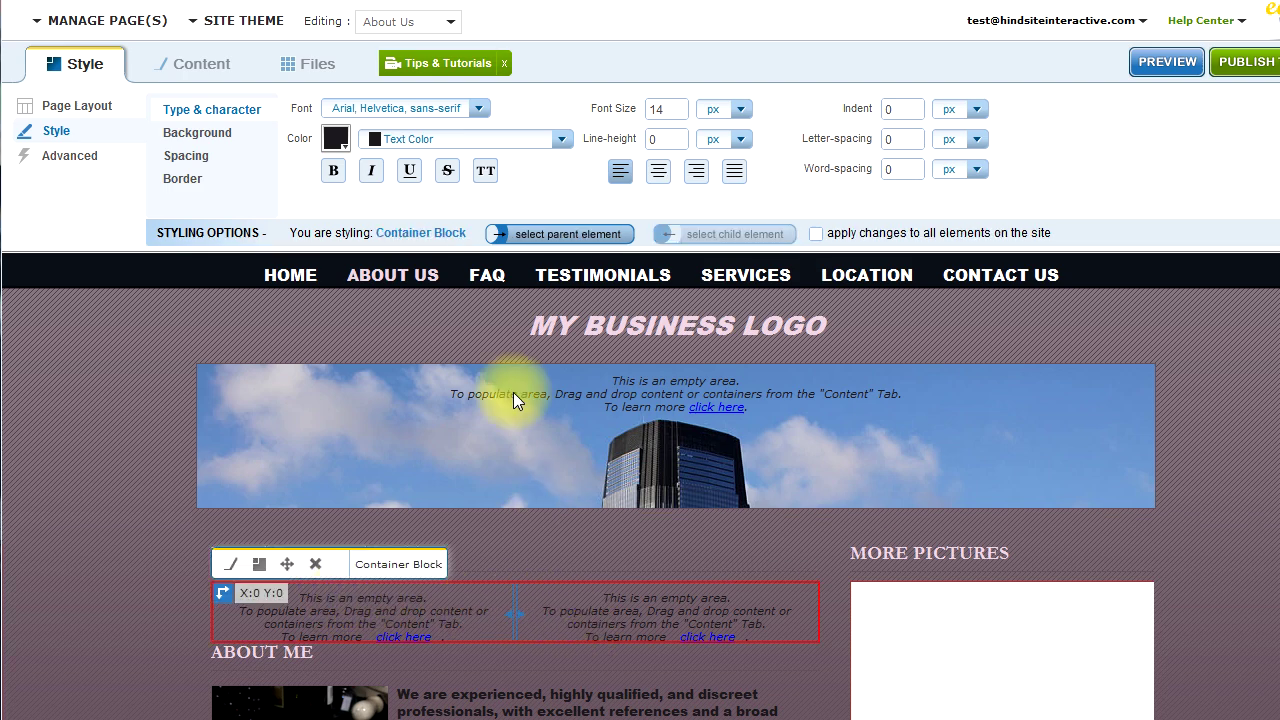
pyautogui.click(200, 63)
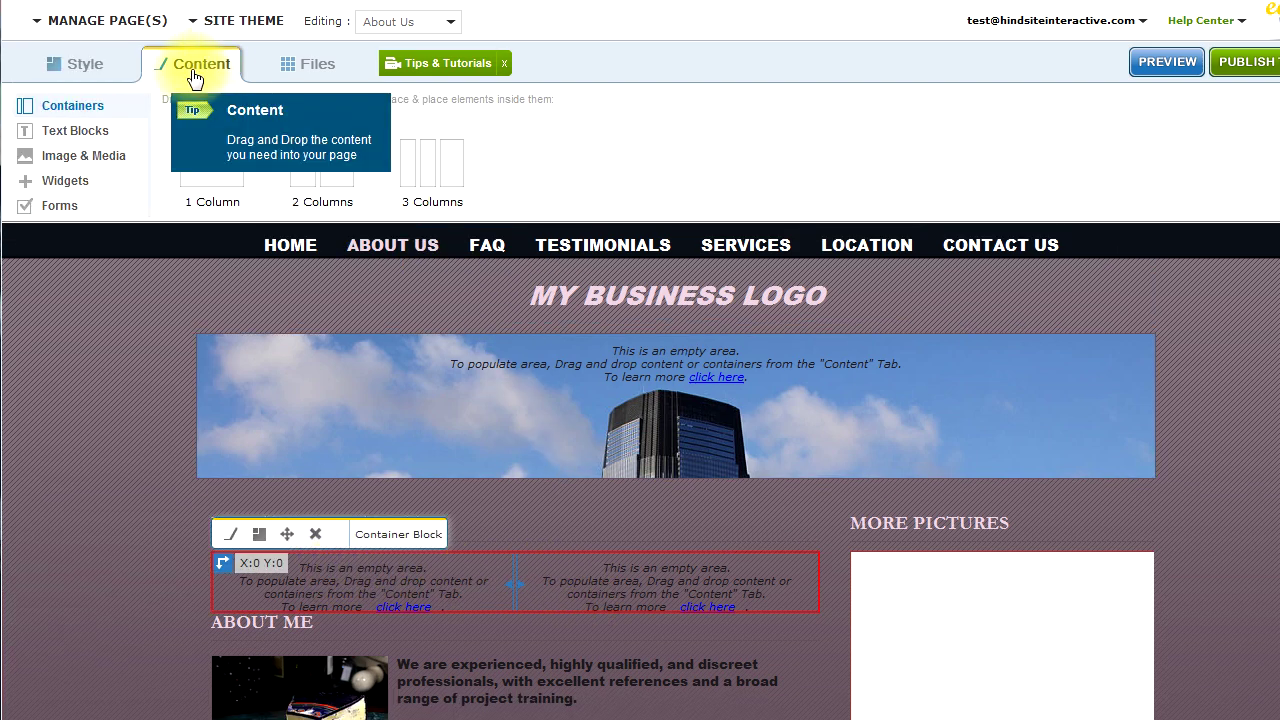
pyautogui.click(63, 162)
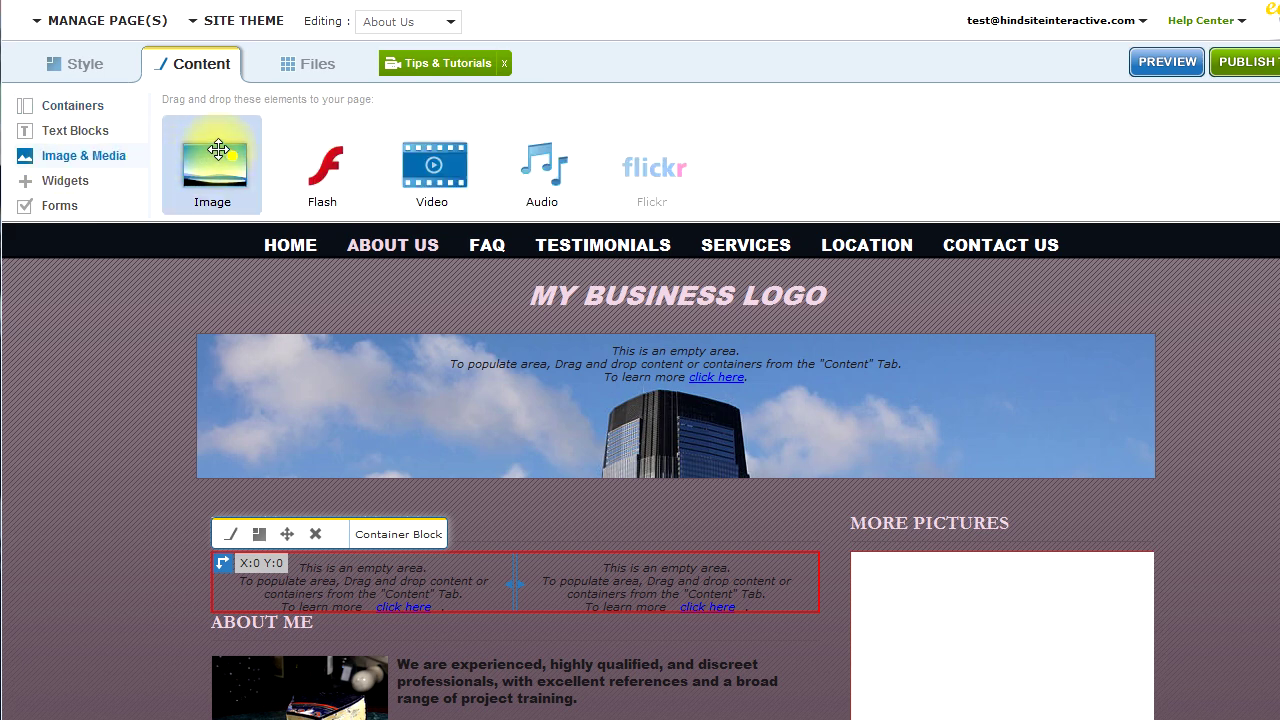
pyautogui.moveTo(218, 149); pyautogui.dragTo(334, 587)
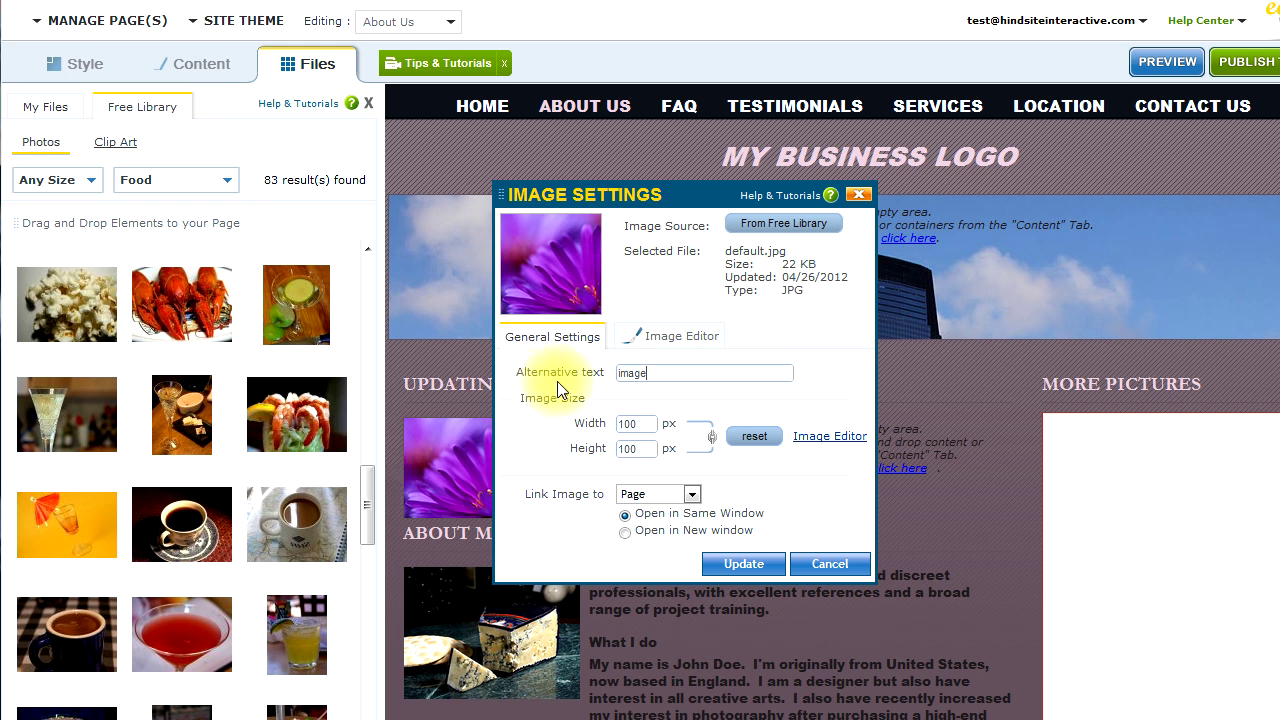
# Step: Use DIAMONDS_1.png from My Files as the picture for the new image element
pyautogui.click(765, 233)
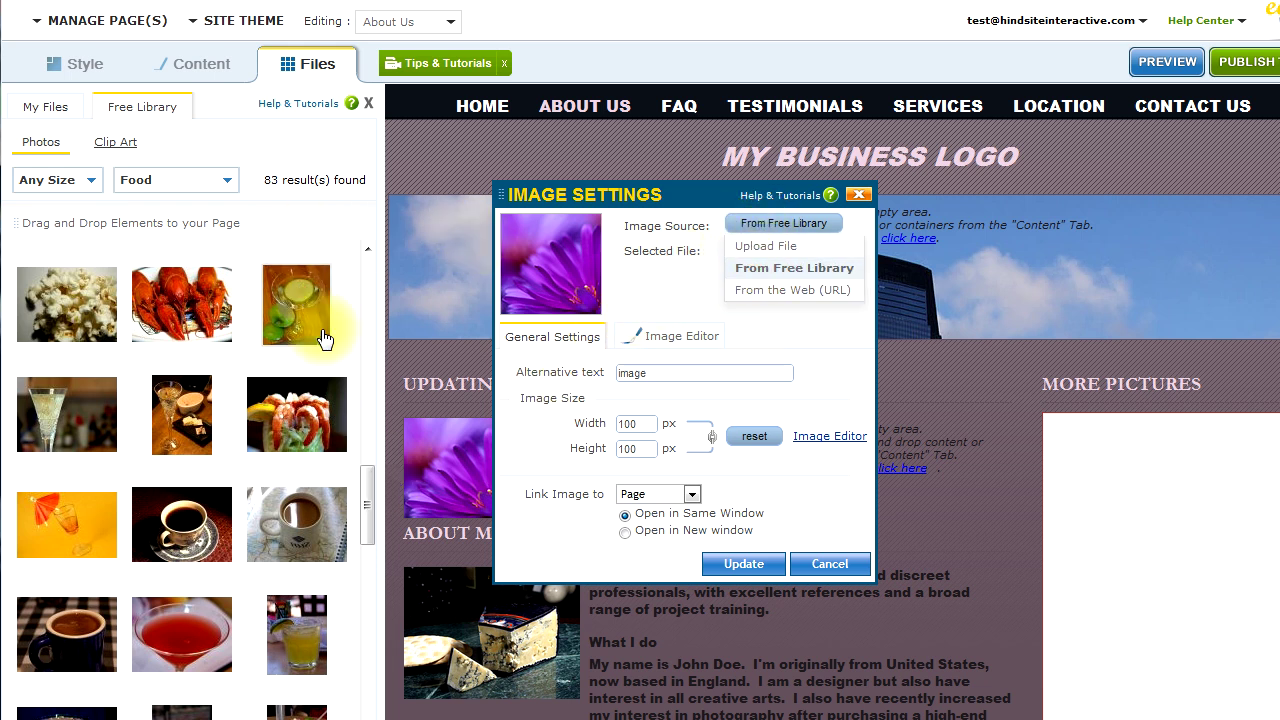
pyautogui.click(55, 106)
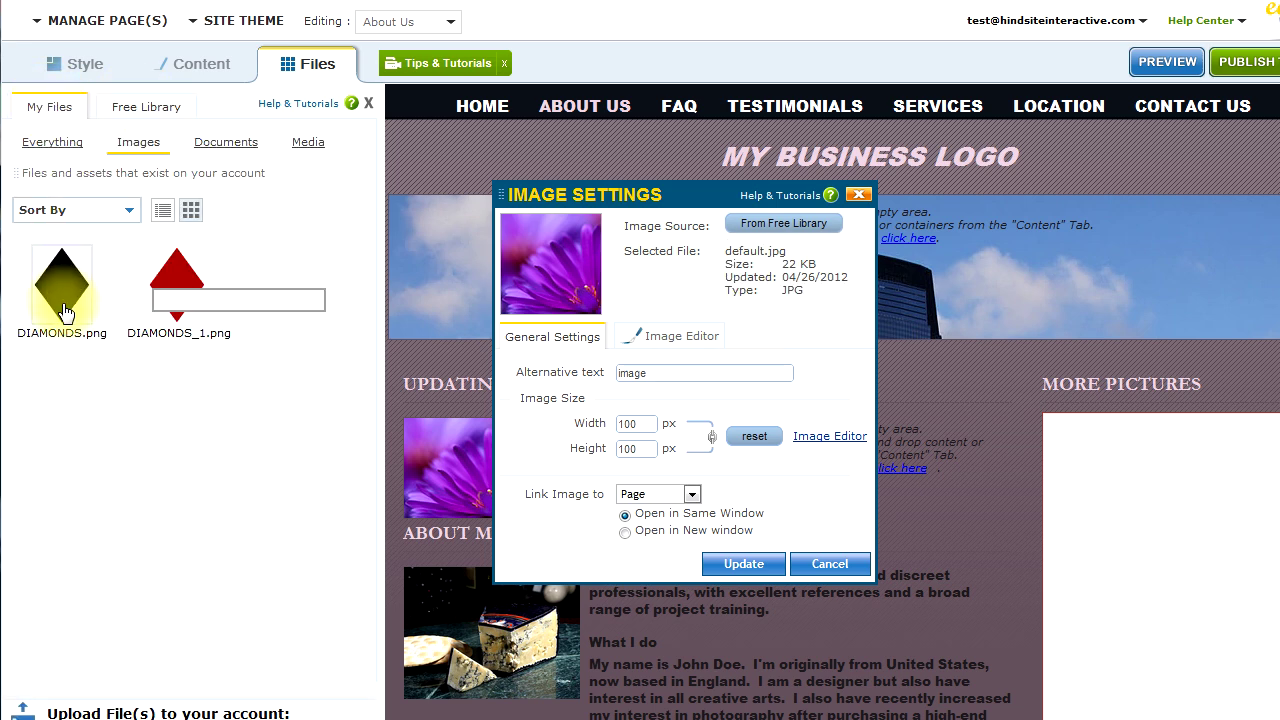
pyautogui.click(182, 285)
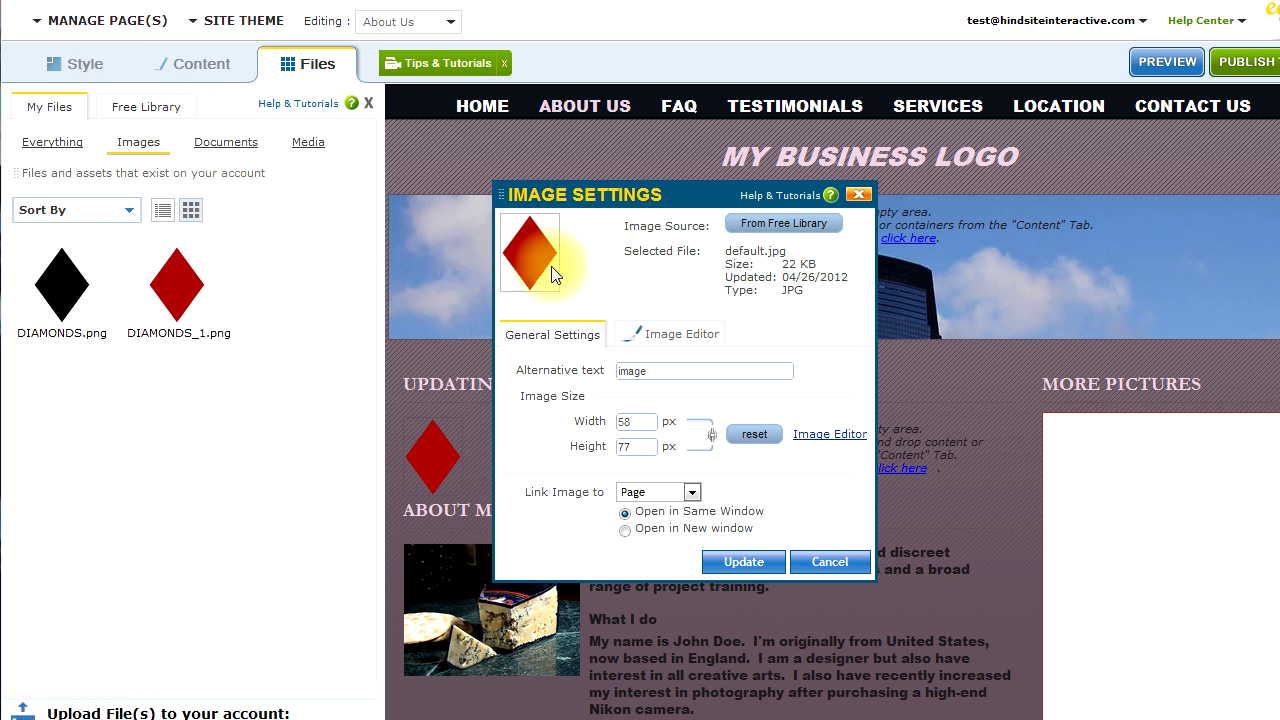
# Step: Set the image element's picture to bread_02.jpg from the Food photos in the Free Library
pyautogui.click(138, 108)
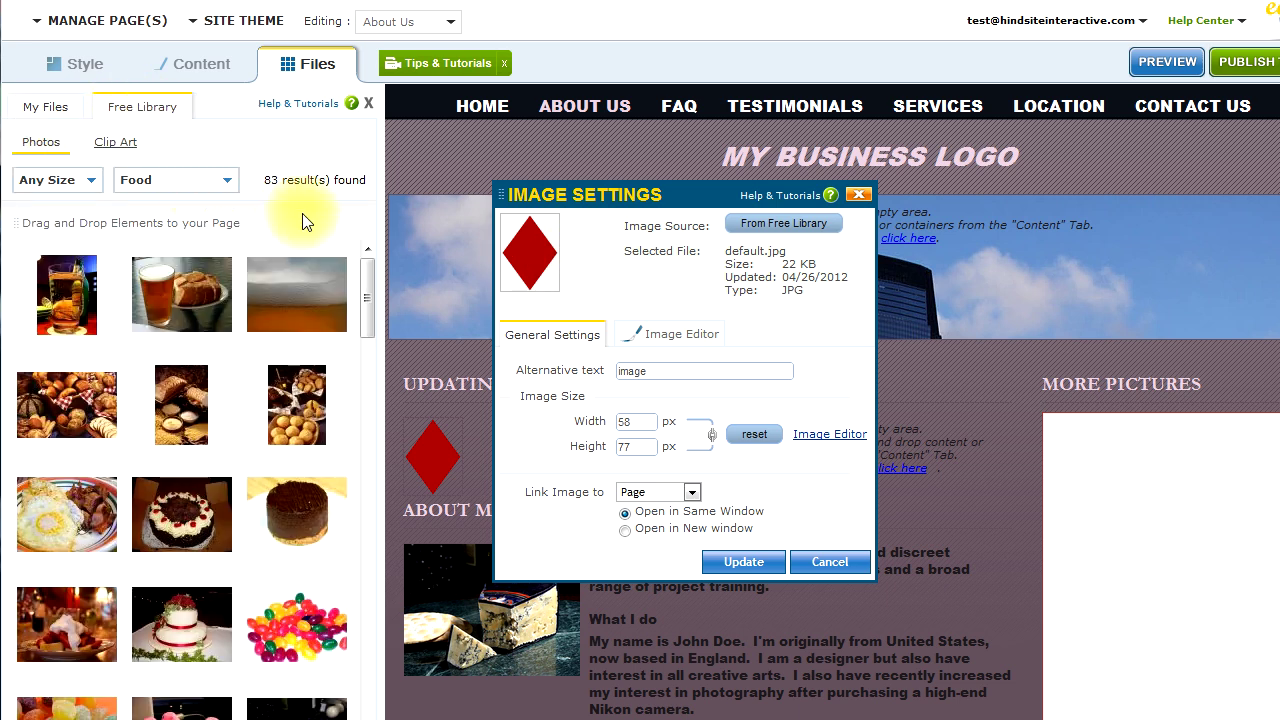
pyautogui.click(365, 297)
pyautogui.scroll(-1, 366, 298)
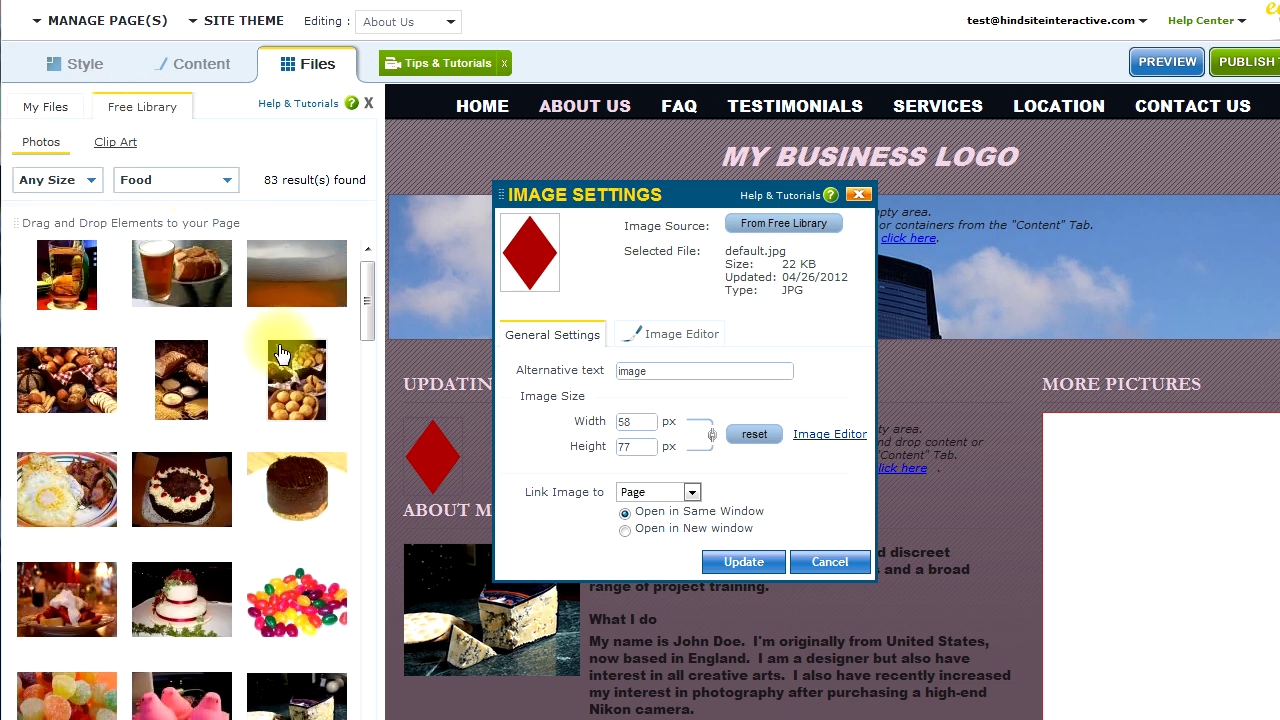
pyautogui.click(177, 388)
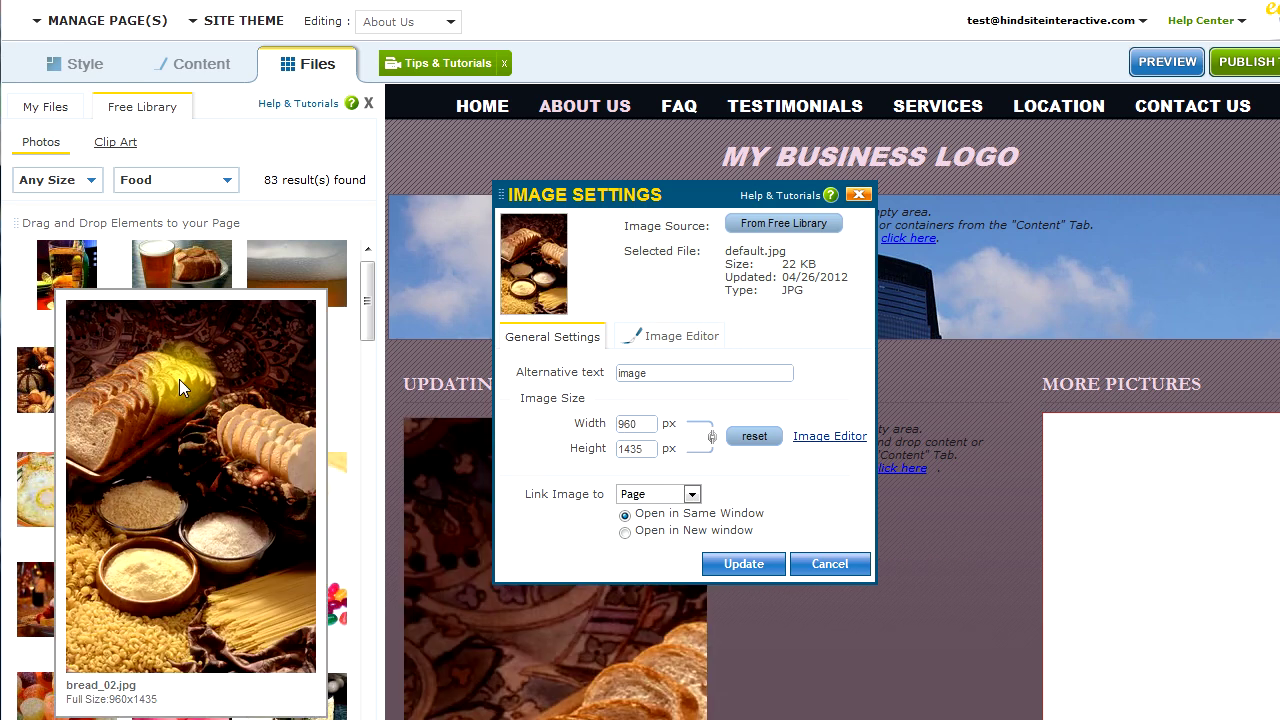
# Step: Resize the bread image proportionally to 140 px wide by 209 px high
pyautogui.moveTo(622, 197); pyautogui.dragTo(894, 185)
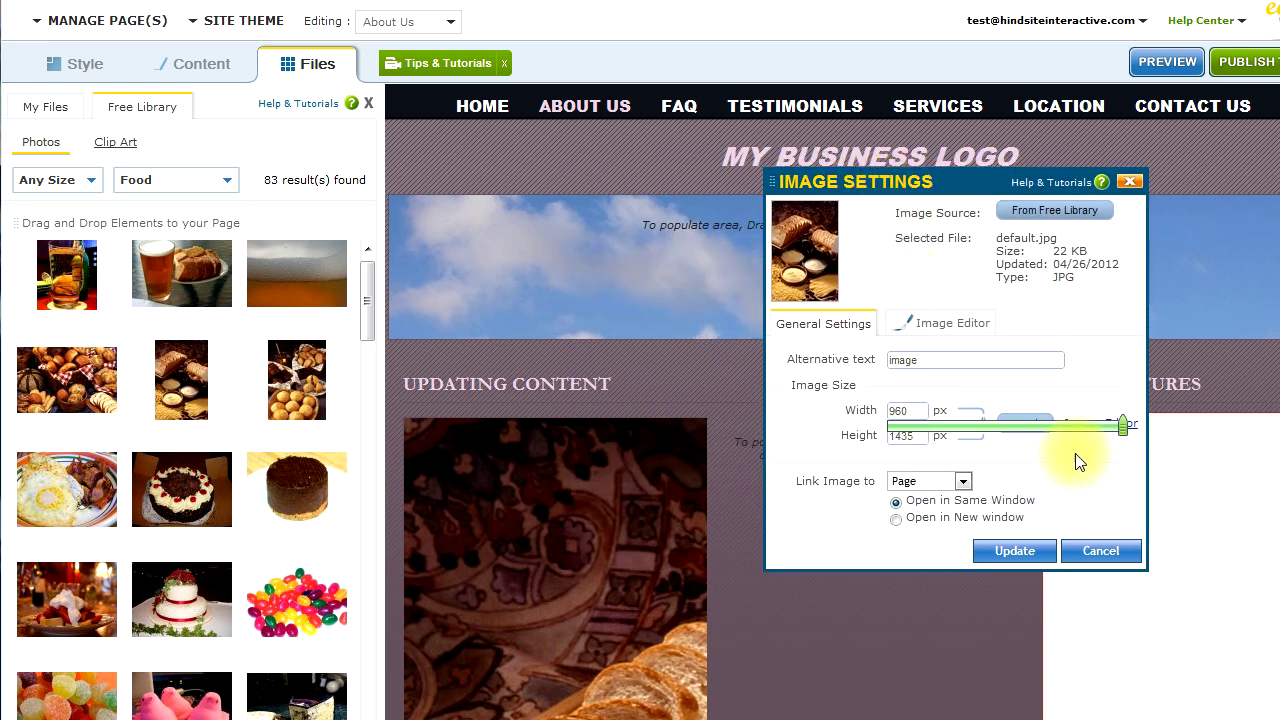
pyautogui.click(912, 411)
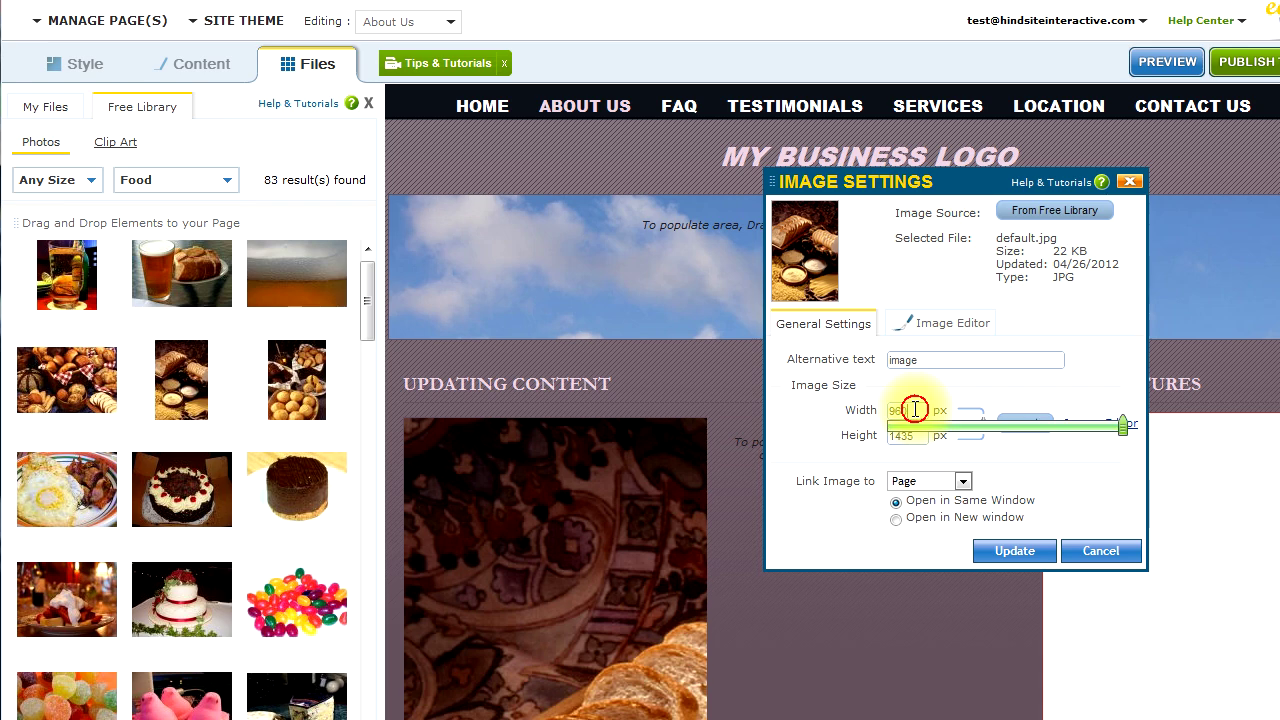
pyautogui.moveTo(1116, 425); pyautogui.dragTo(952, 399)
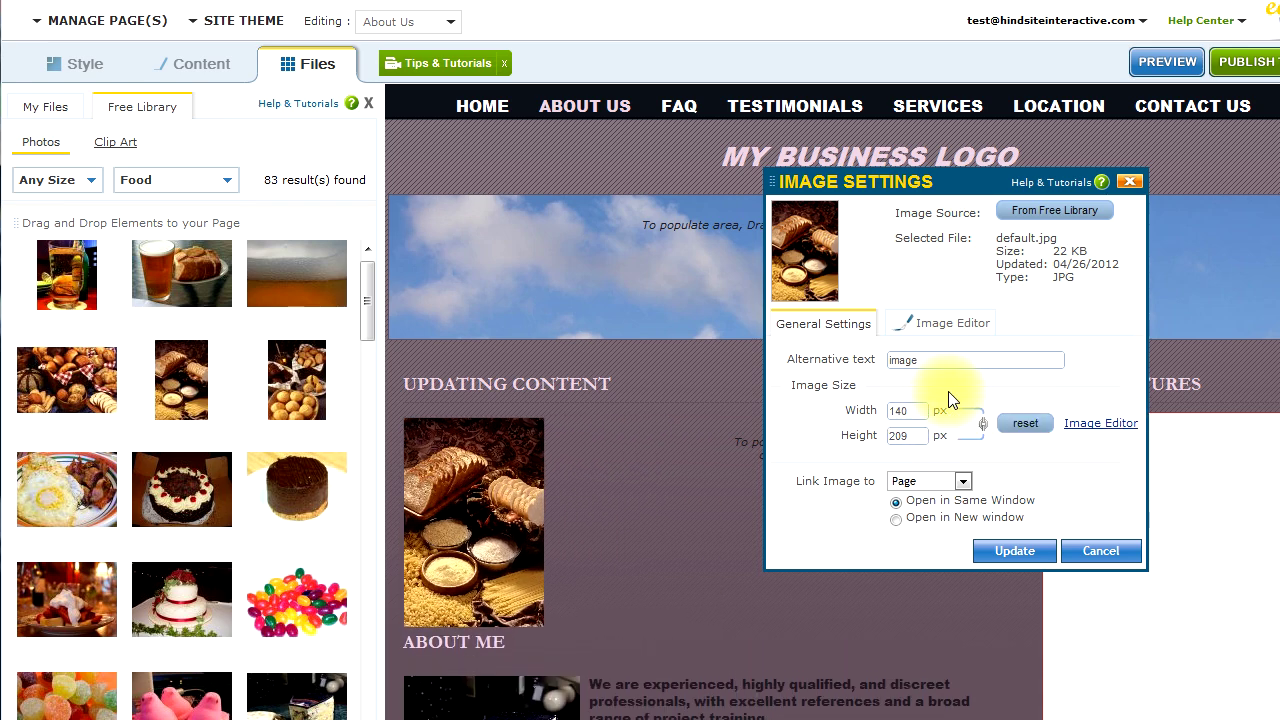
# Step: Set the bread image's red adjustment to 28 and permanently apply a 90% drop shadow with blur level 5
pyautogui.click(920, 330)
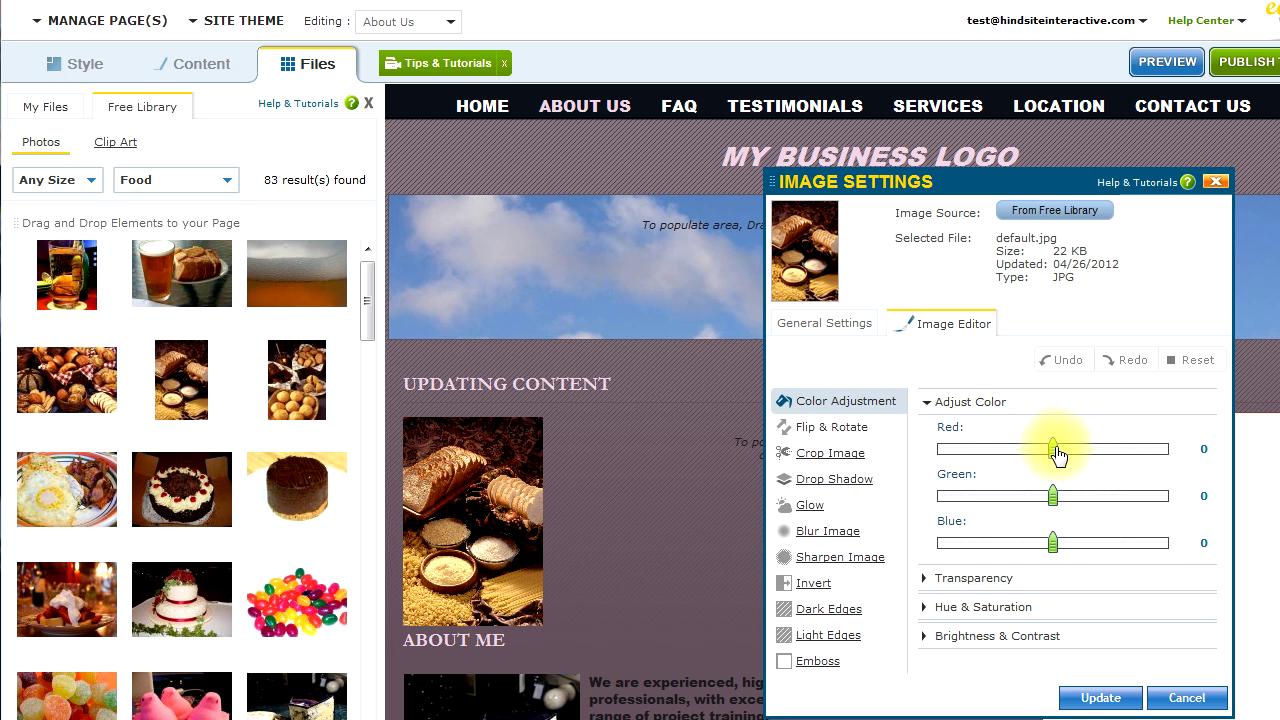
pyautogui.moveTo(1058, 452); pyautogui.dragTo(1088, 452)
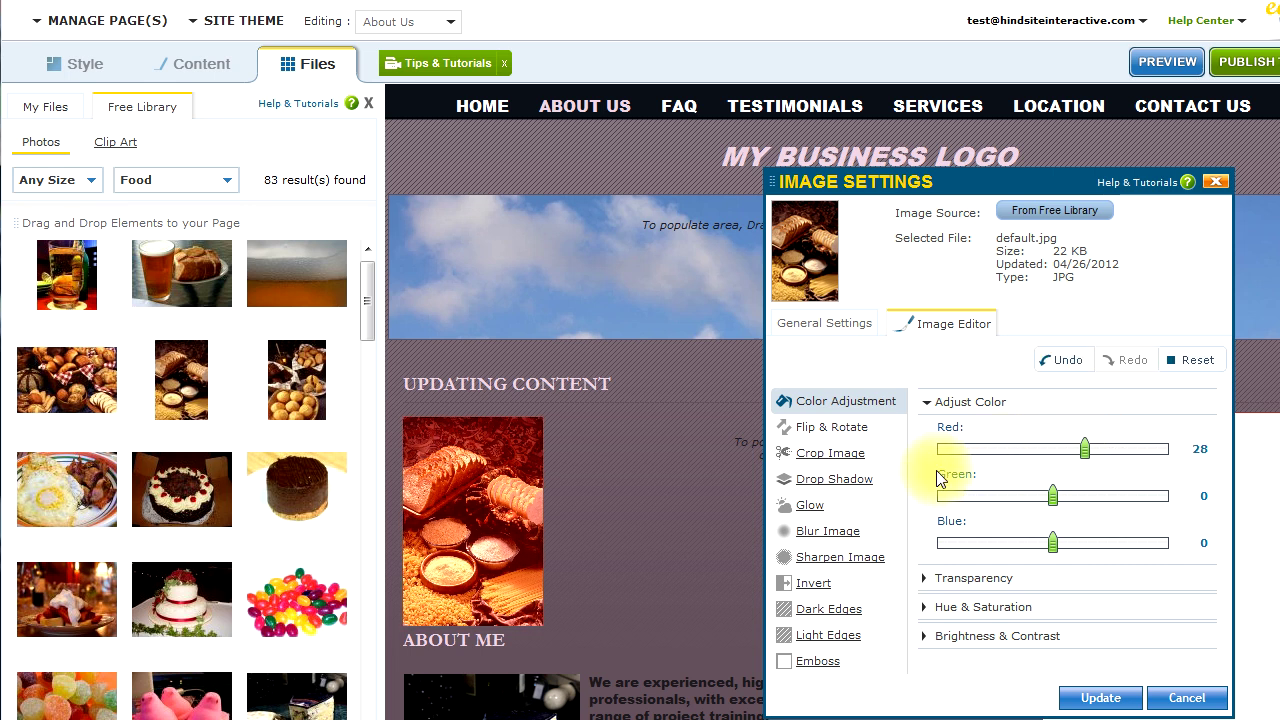
pyautogui.click(826, 481)
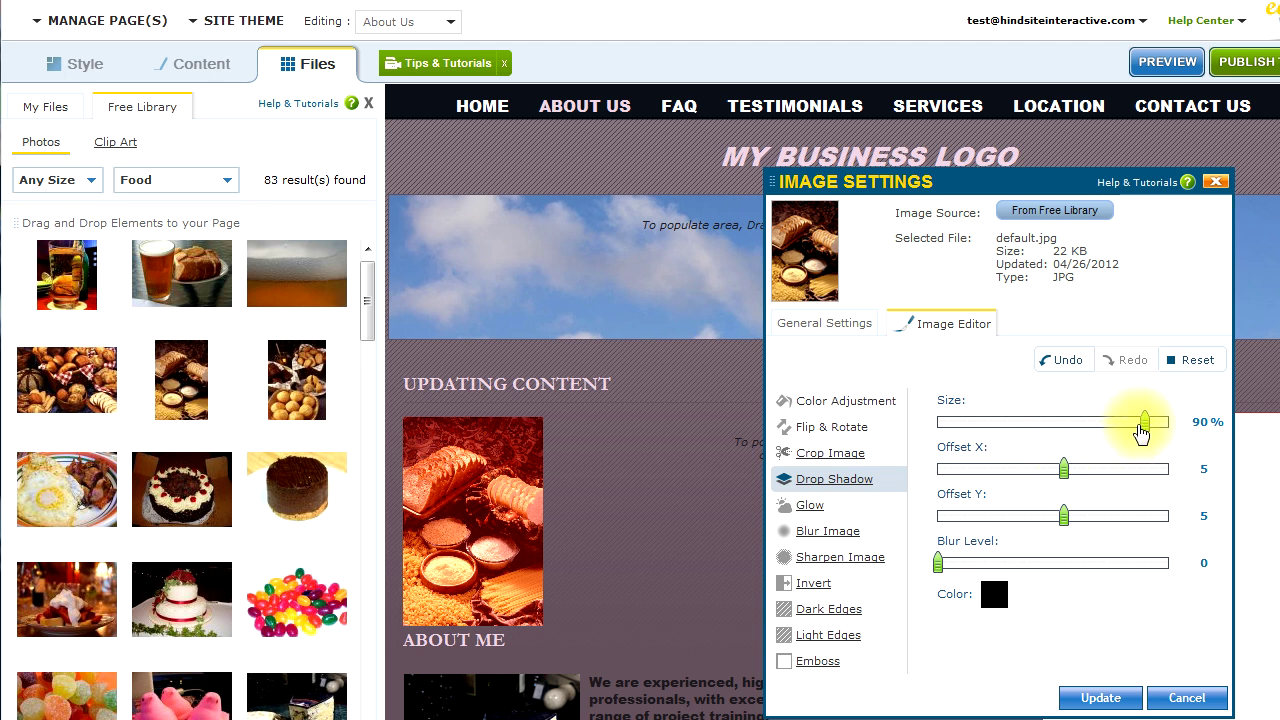
pyautogui.moveTo(1147, 430); pyautogui.dragTo(1146, 424)
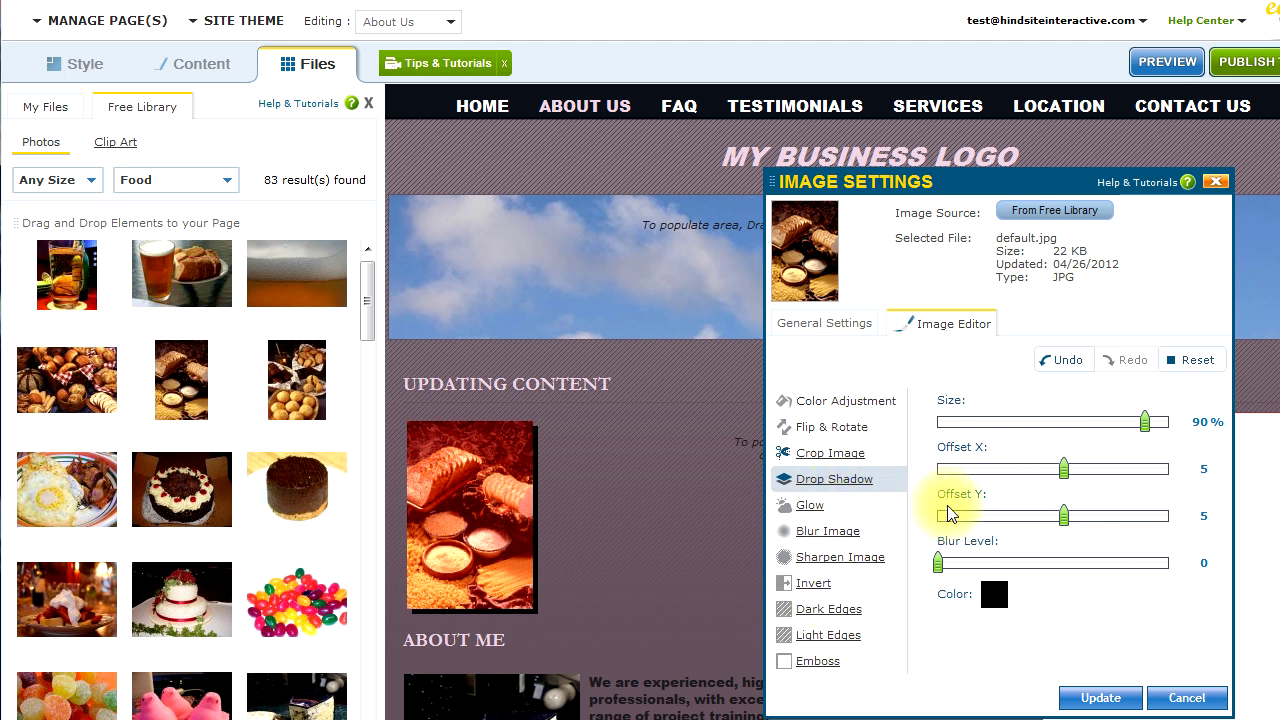
pyautogui.moveTo(940, 563); pyautogui.dragTo(950, 567)
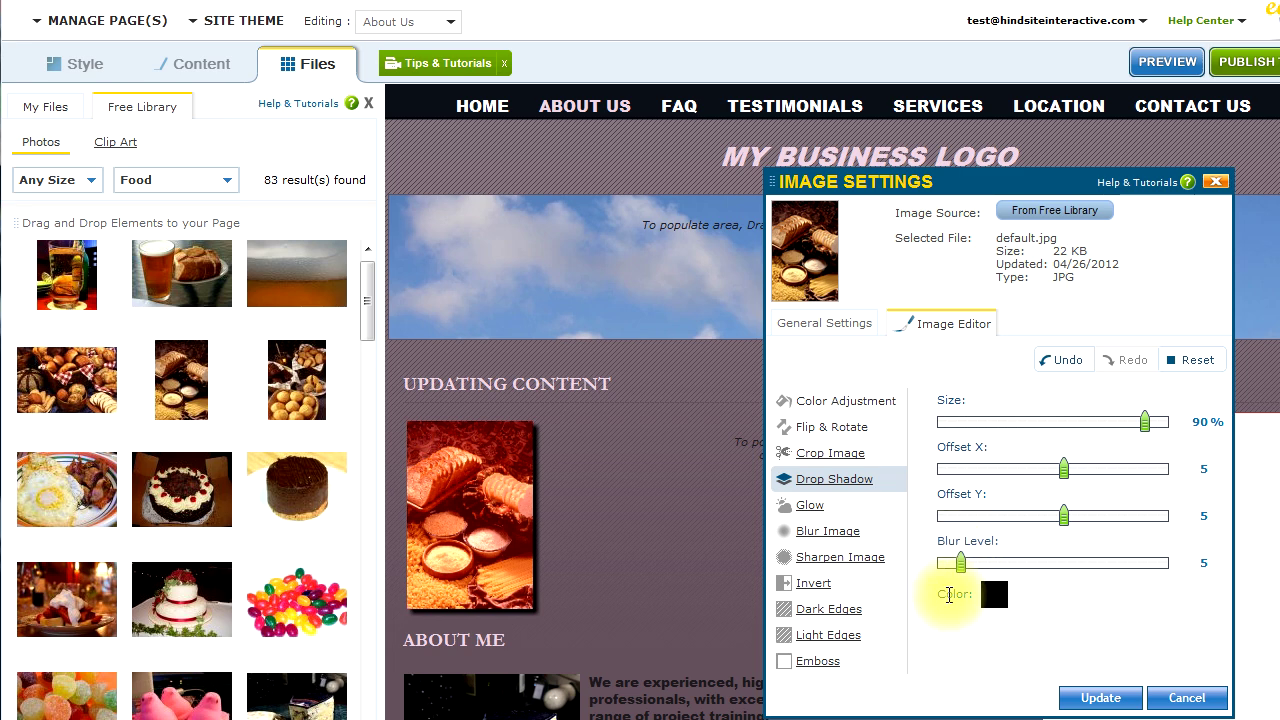
pyautogui.click(1096, 697)
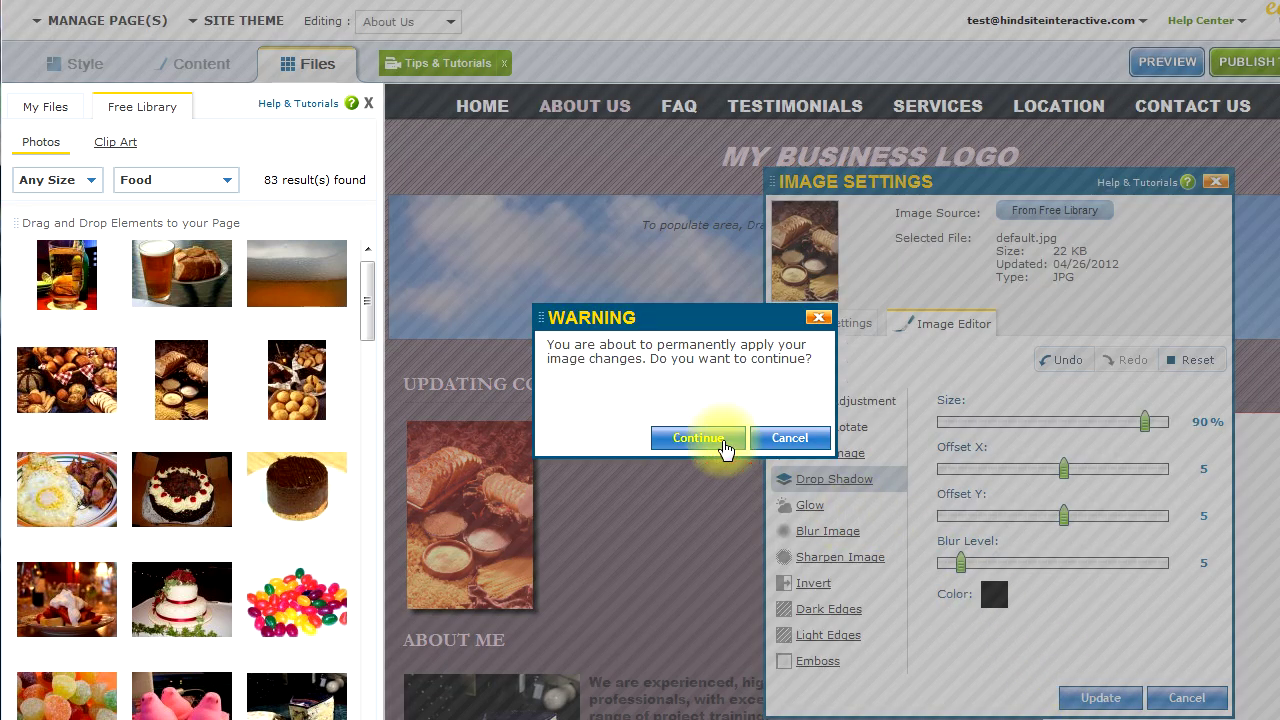
pyautogui.click(698, 438)
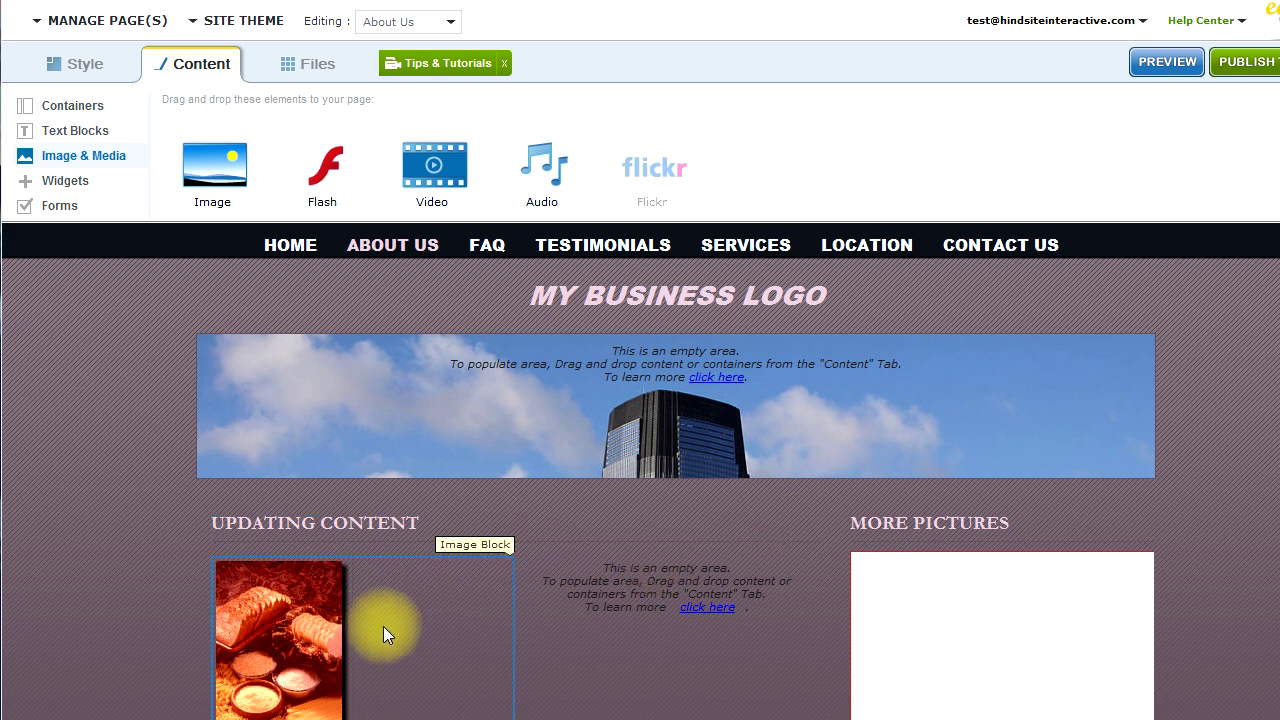
# Step: Move the column divider of the two-column container close to the bread image, narrowing the image column and widening the empty one
pyautogui.click(455, 637)
pyautogui.scroll(-1, 536, 639)
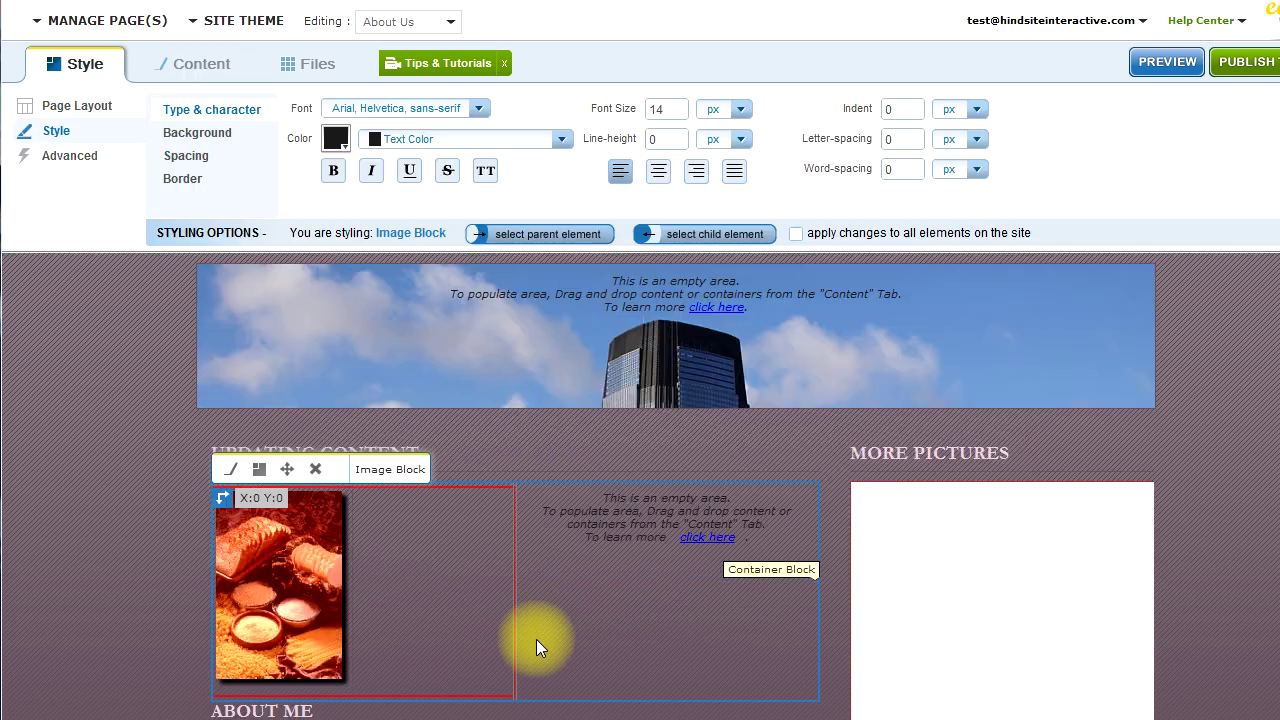
pyautogui.click(553, 598)
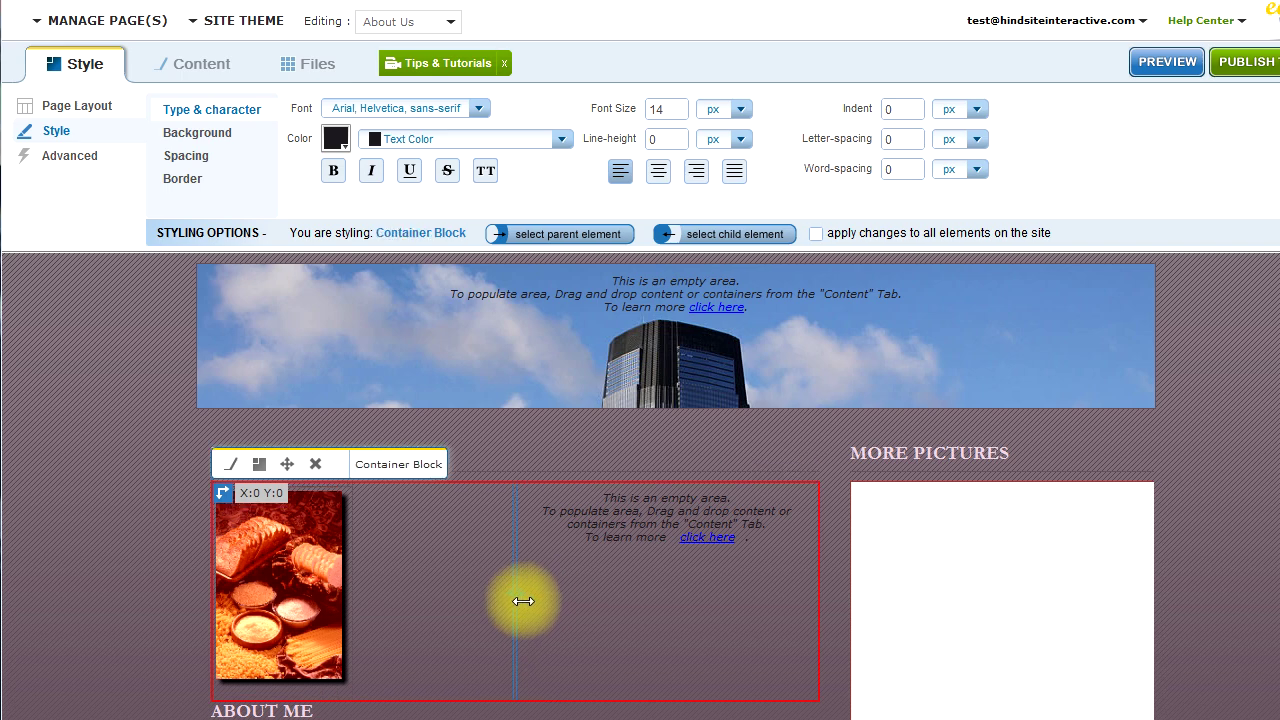
pyautogui.moveTo(497, 585); pyautogui.dragTo(372, 539)
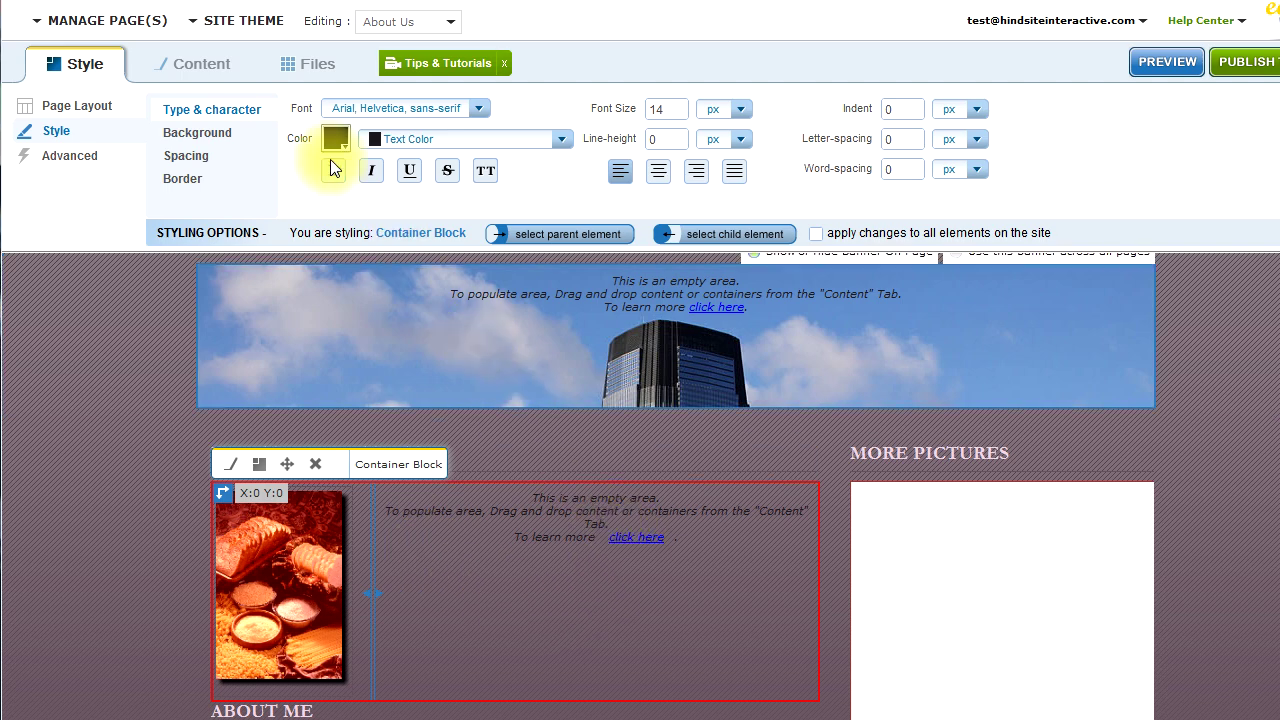
# Step: Add a Text element to the empty column beside the bread image
pyautogui.click(199, 68)
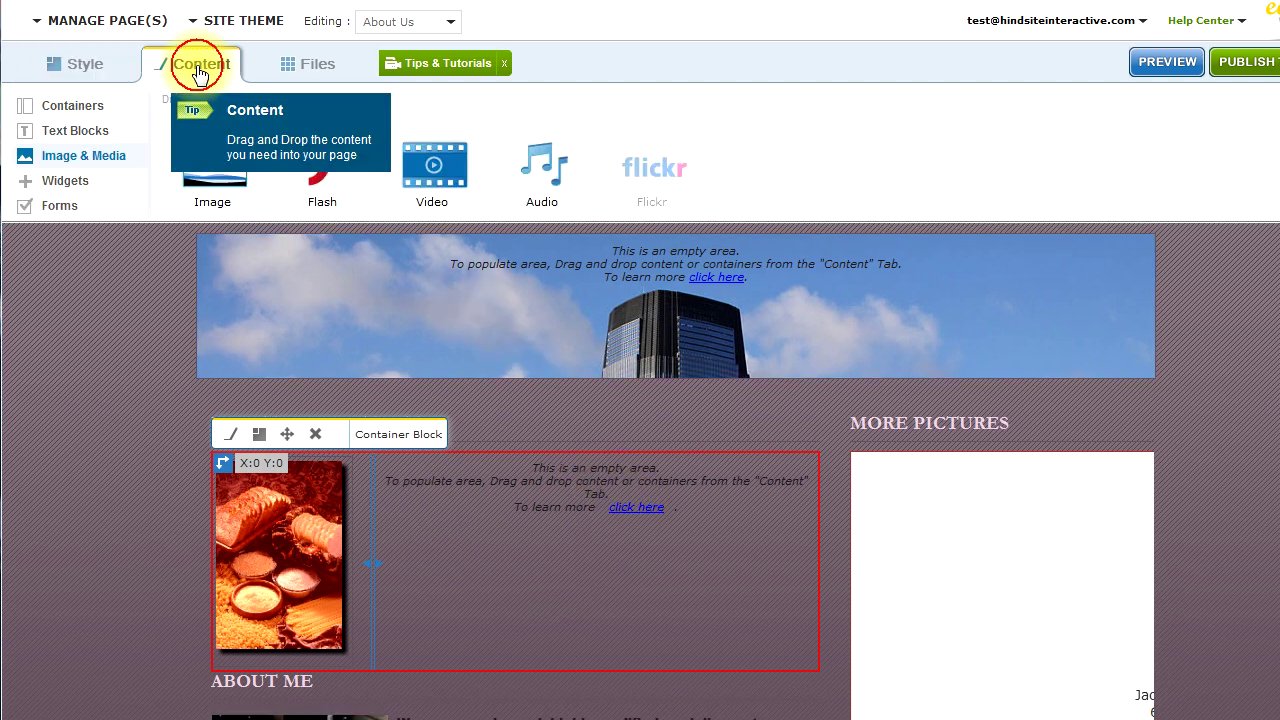
pyautogui.click(86, 132)
pyautogui.moveTo(434, 151); pyautogui.dragTo(532, 495)
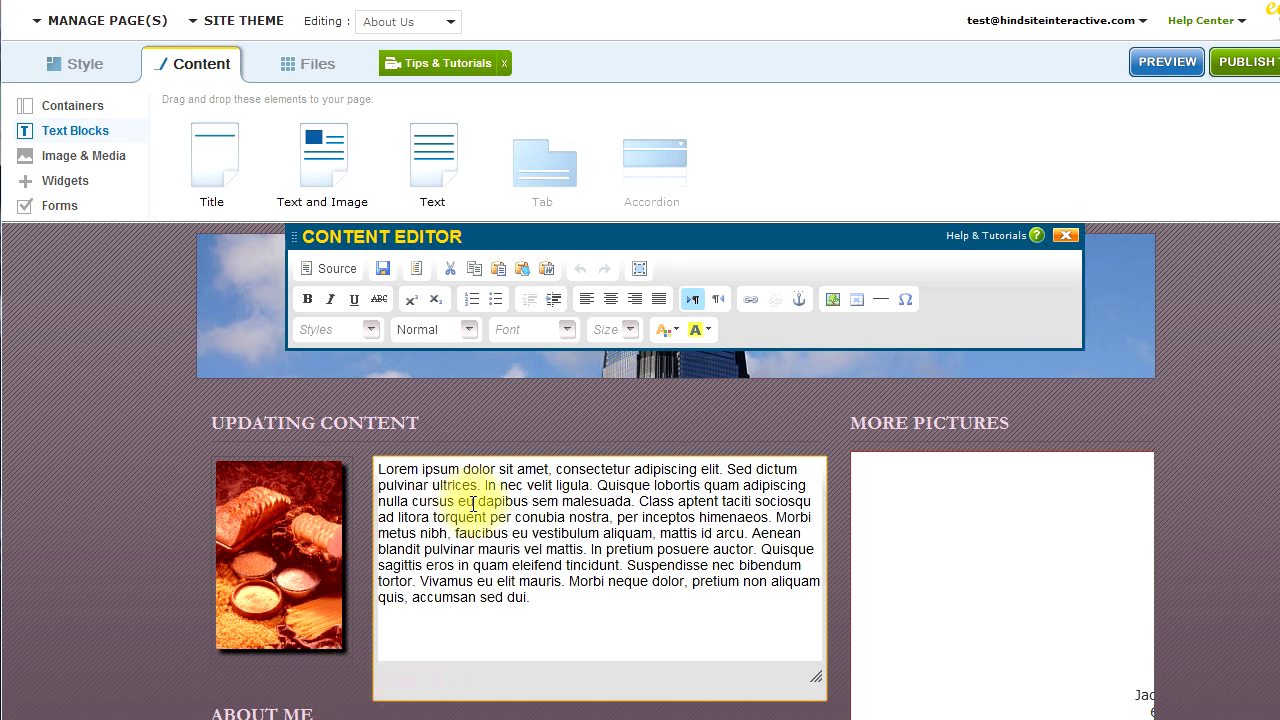
# Step: Replace the placeholder text from "Lorem ipsum" through "nulla cursus eu" with "More content and text" and save the text block
pyautogui.moveTo(474, 501); pyautogui.dragTo(378, 467)
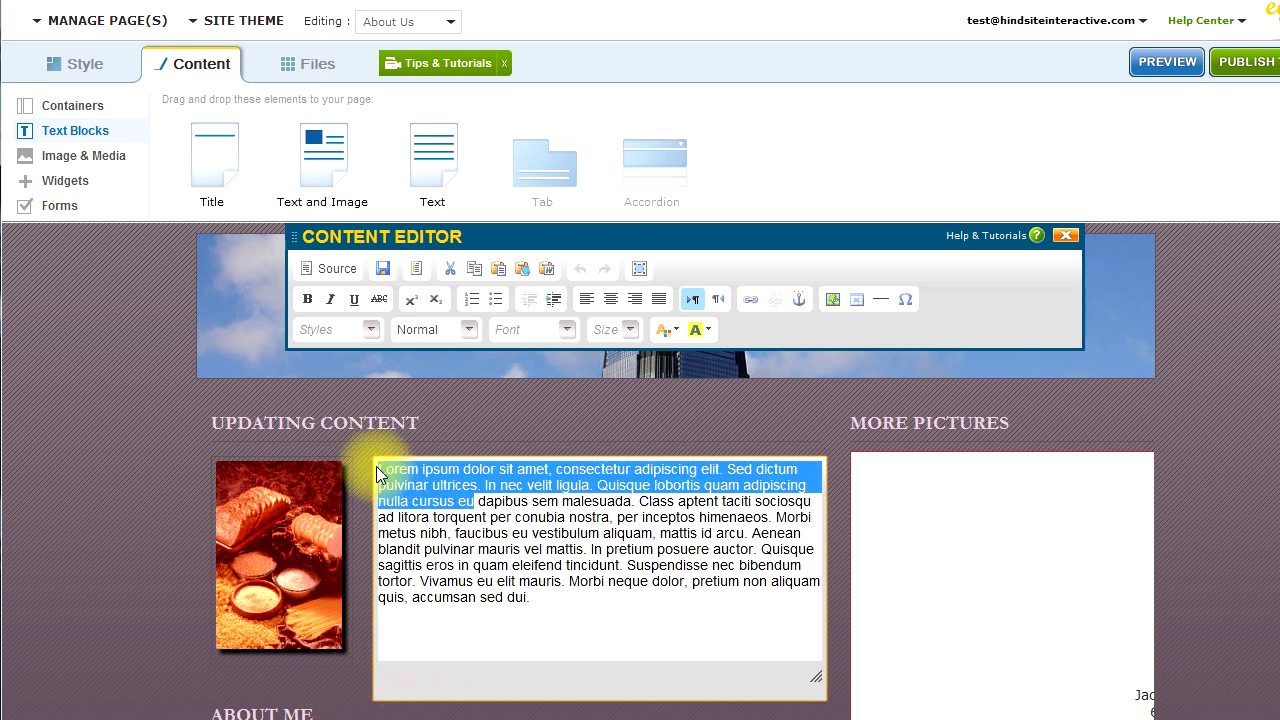
pyautogui.write('More content and ')
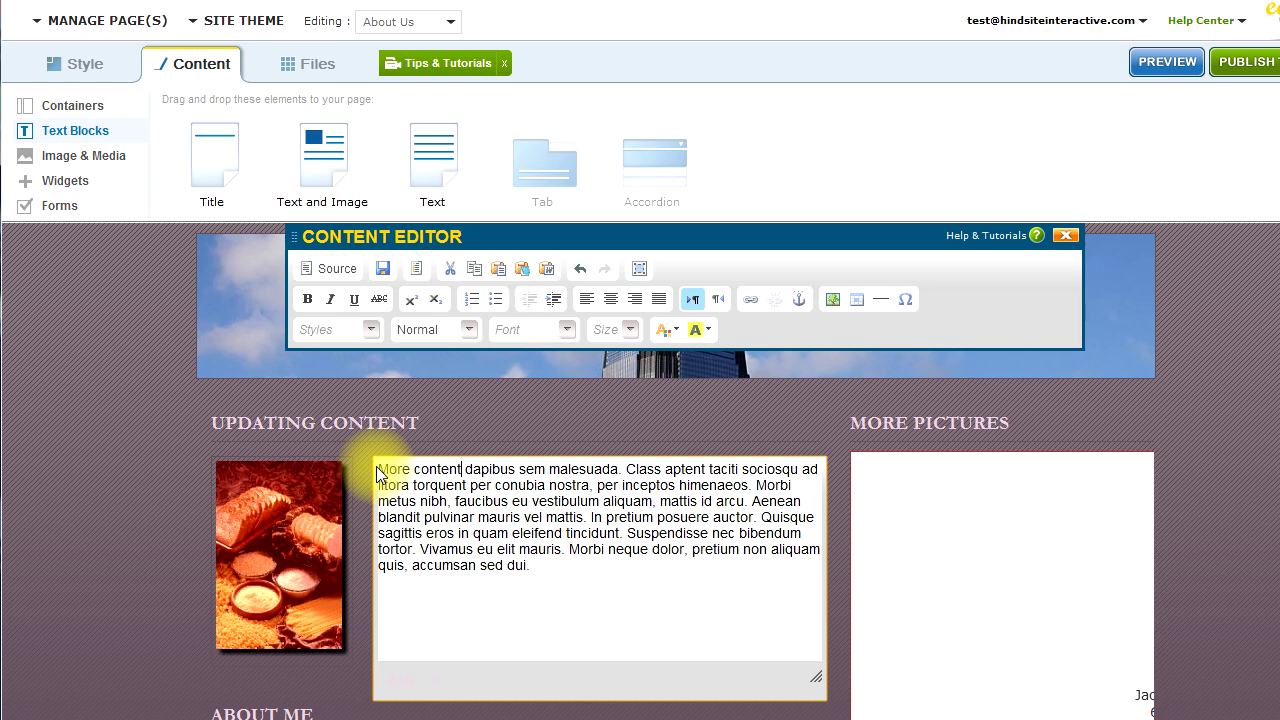
pyautogui.write('text')
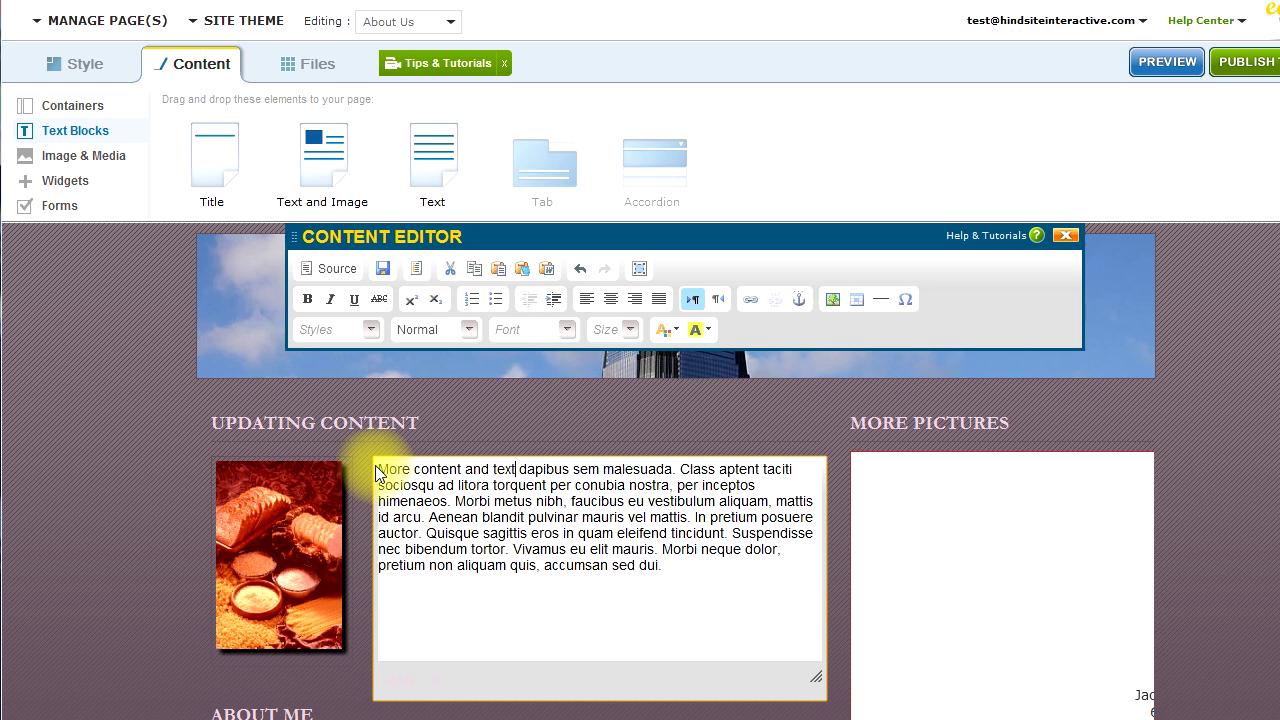
pyautogui.click(256, 420)
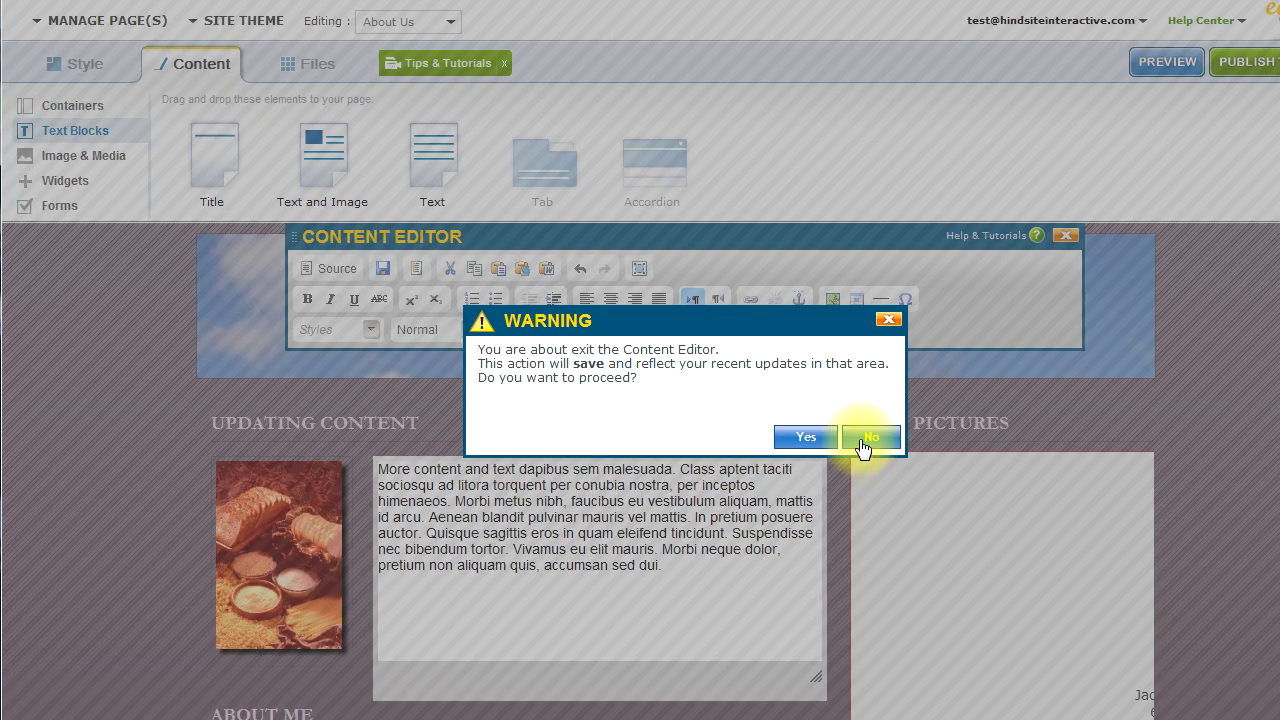
pyautogui.click(815, 433)
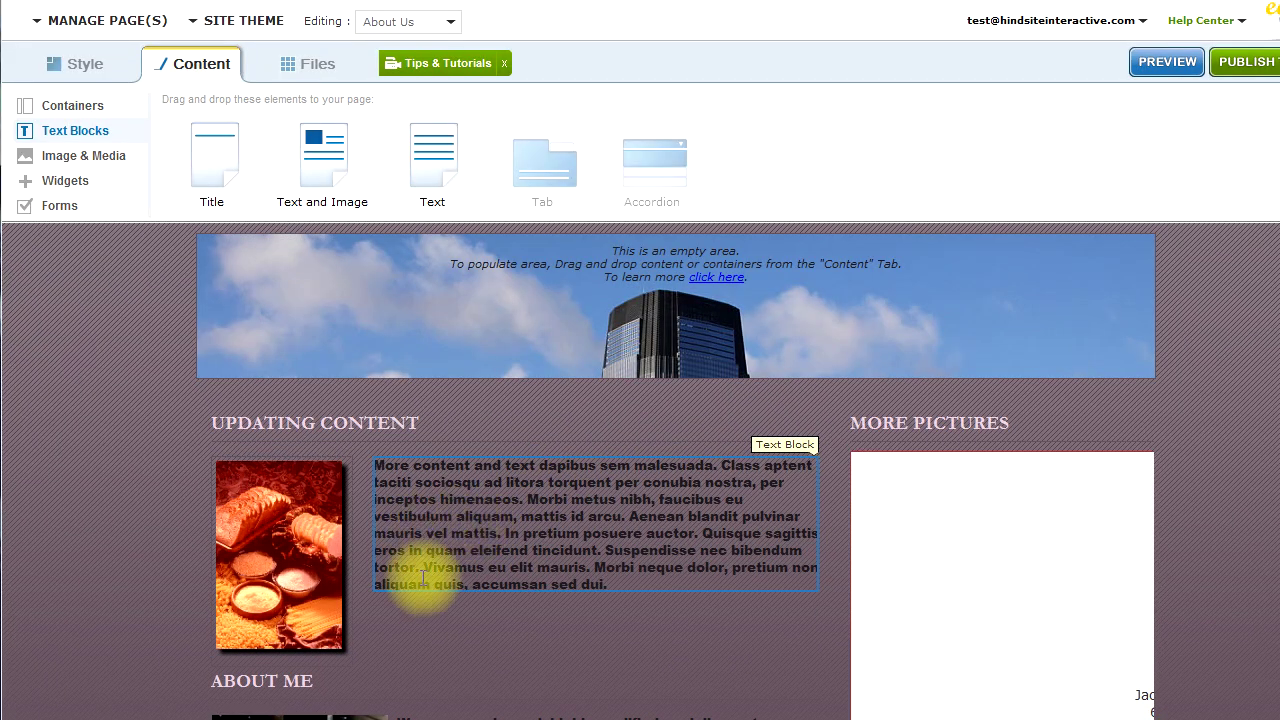
# Step: Review the updated page and examine the available containers, text blocks, image and media elements, and the social, EWC Add-ons and ecommerce widgets
pyautogui.scroll(-1, 432, 612)
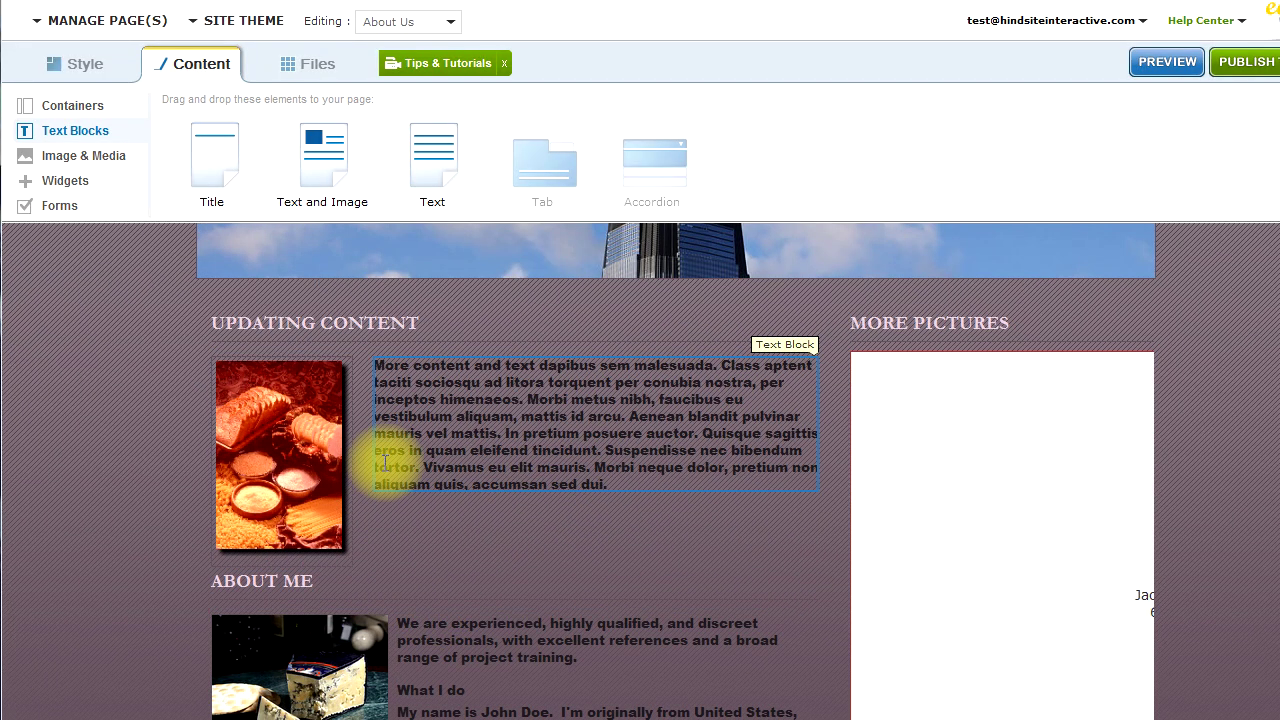
pyautogui.scroll(-4, 385, 463)
pyautogui.scroll(5, 385, 463)
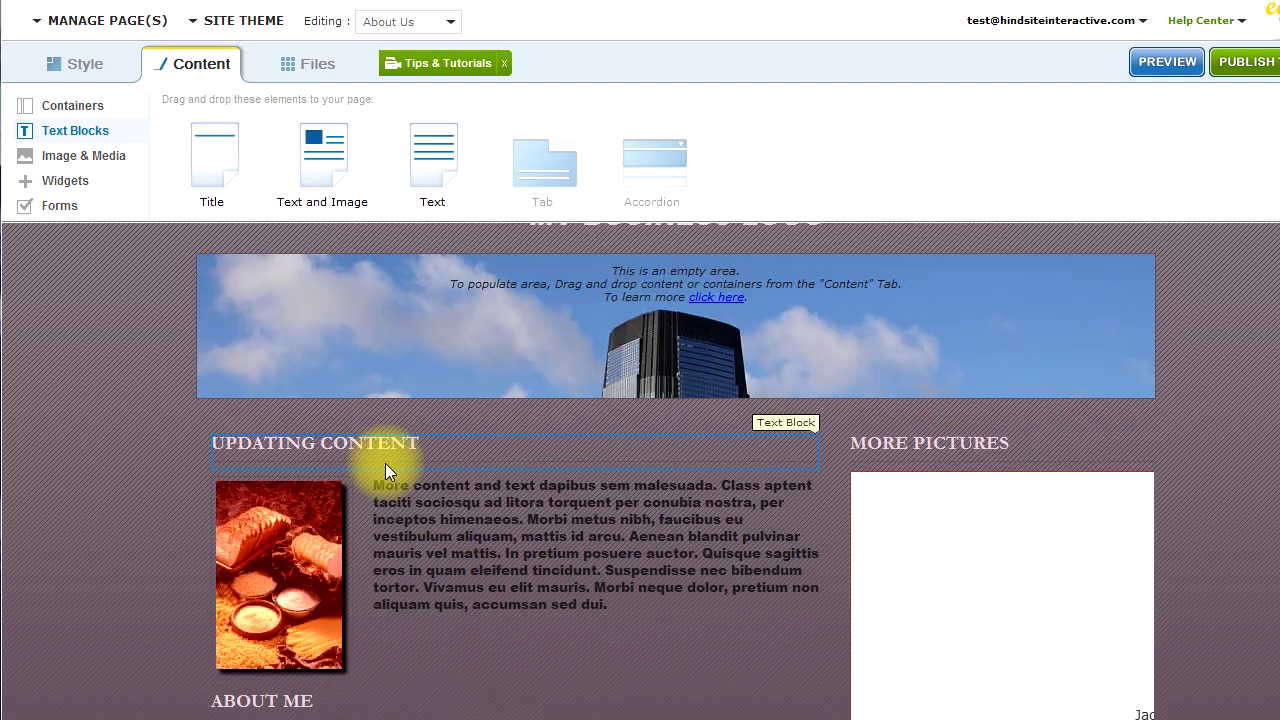
pyautogui.click(88, 112)
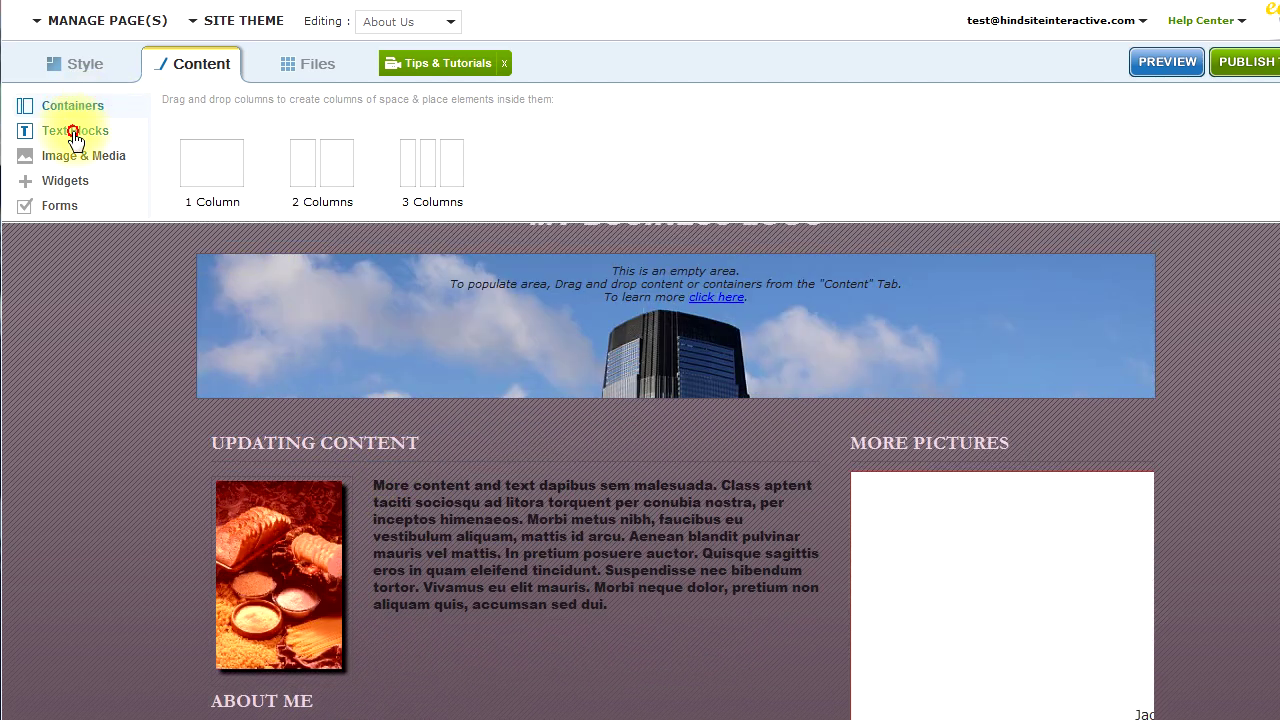
pyautogui.click(74, 134)
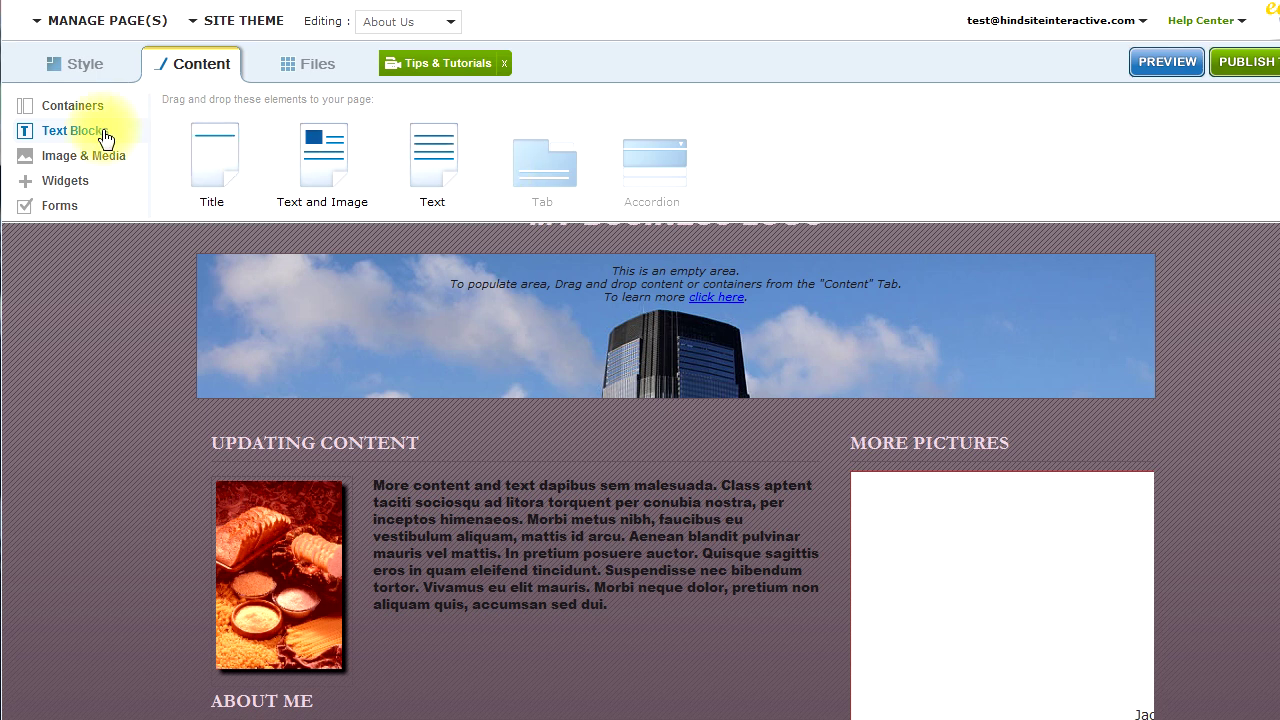
pyautogui.click(55, 156)
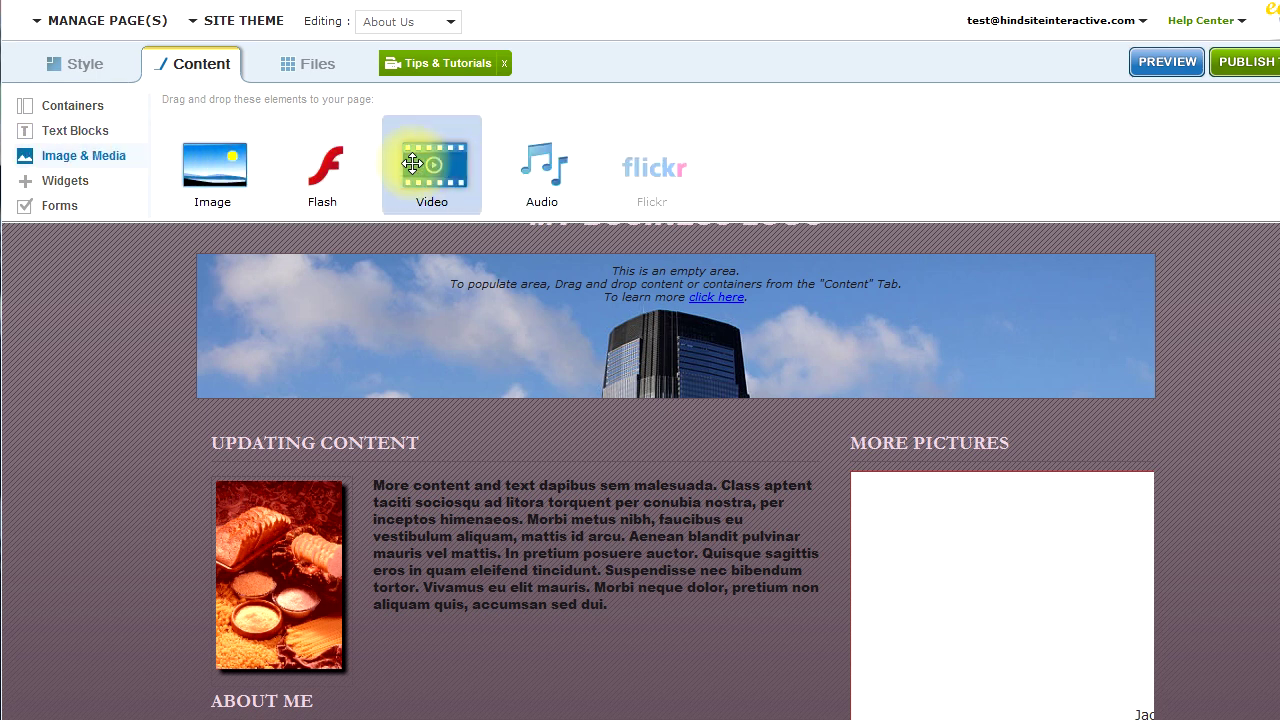
pyautogui.click(62, 180)
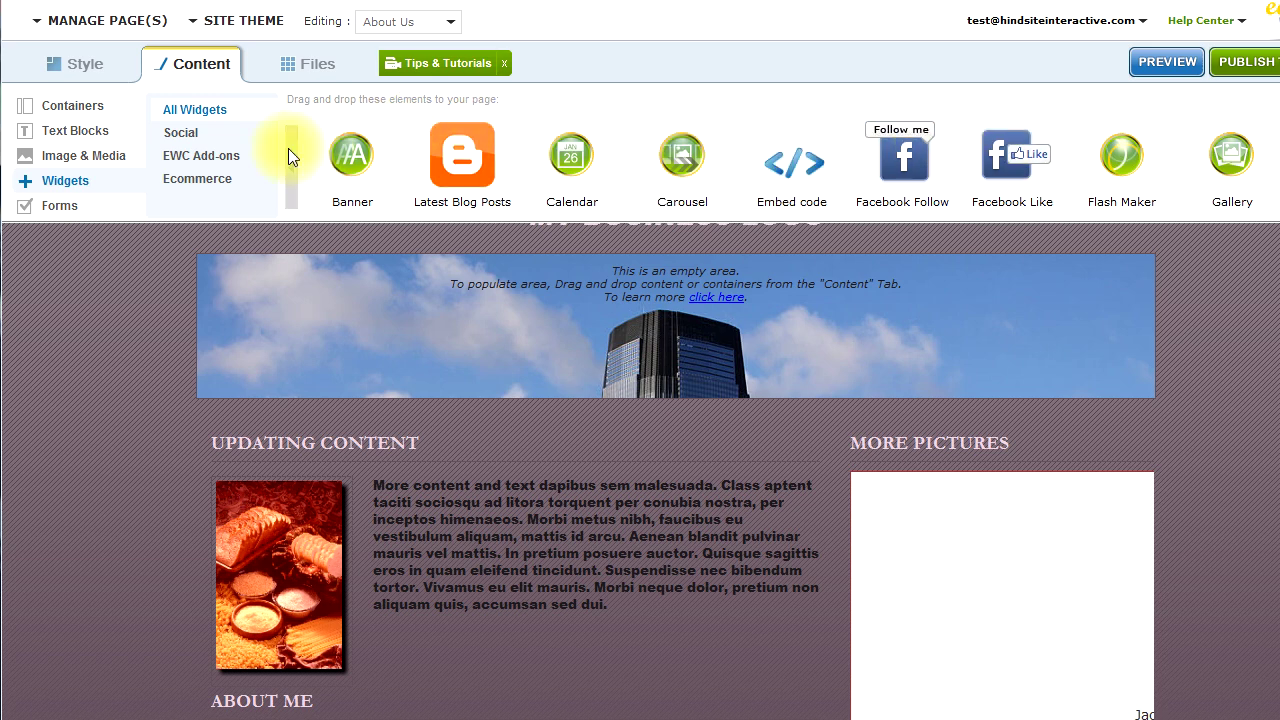
pyautogui.click(183, 135)
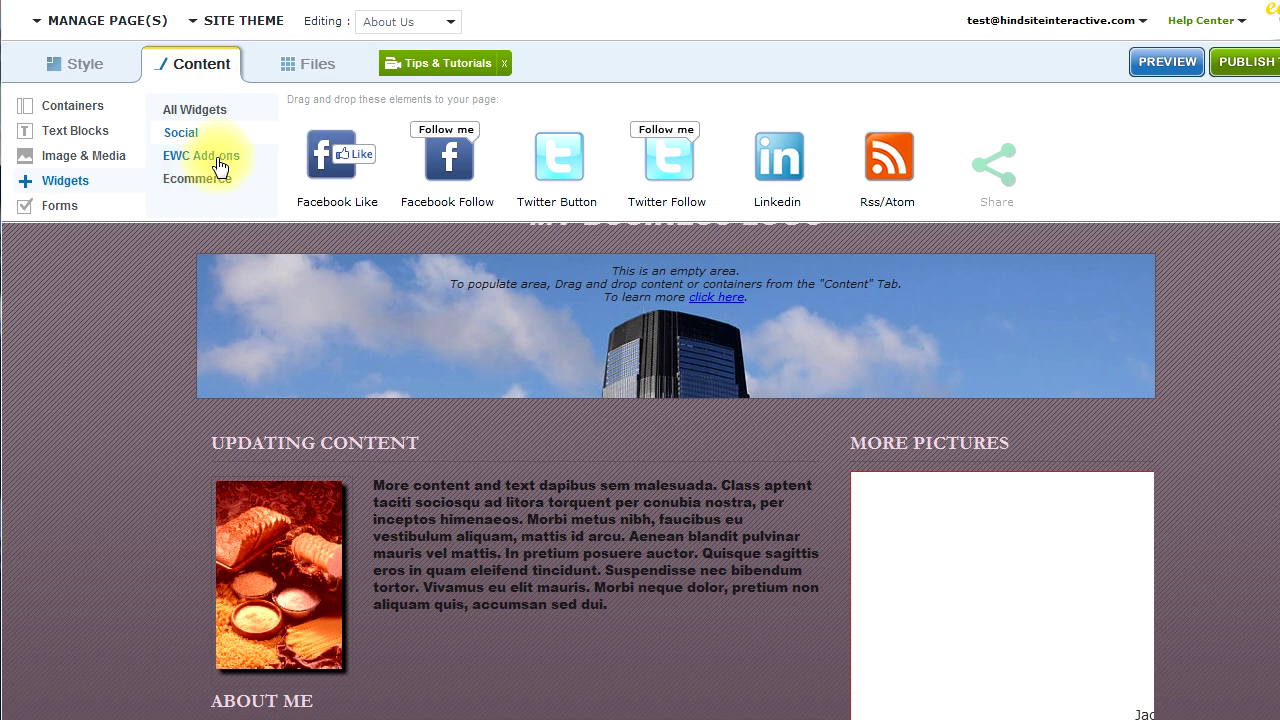
pyautogui.click(220, 165)
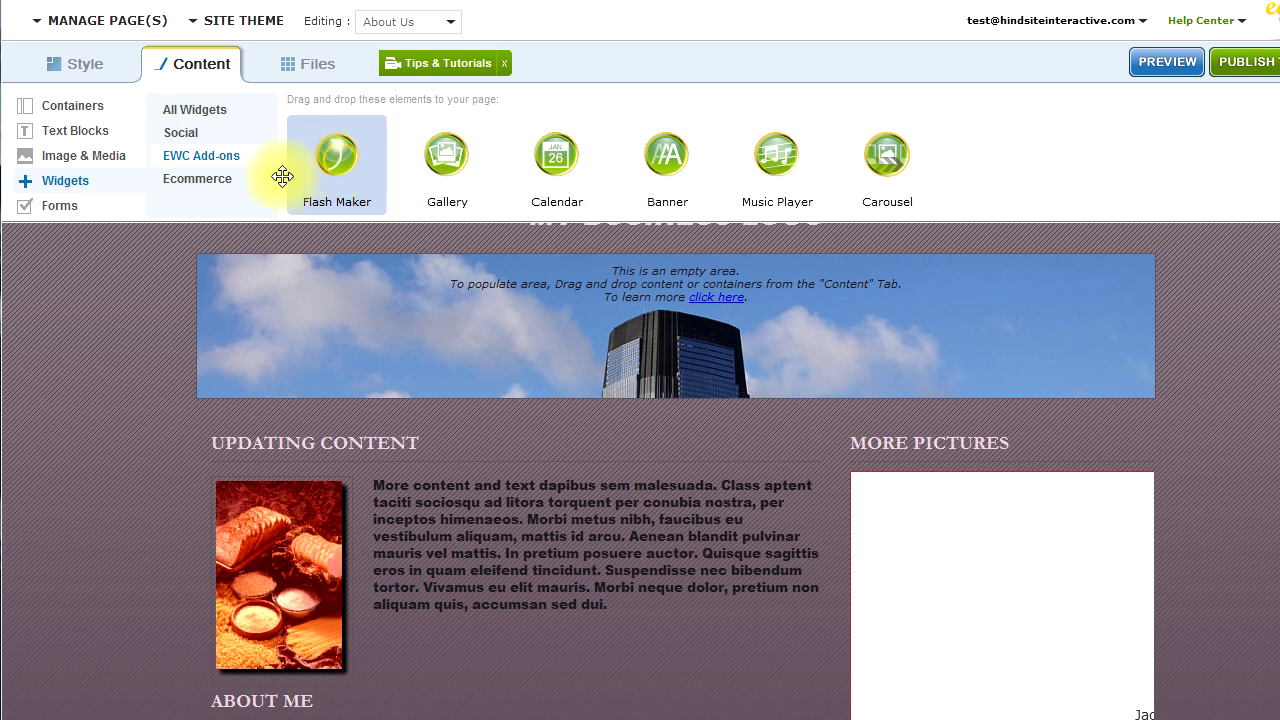
pyautogui.click(193, 186)
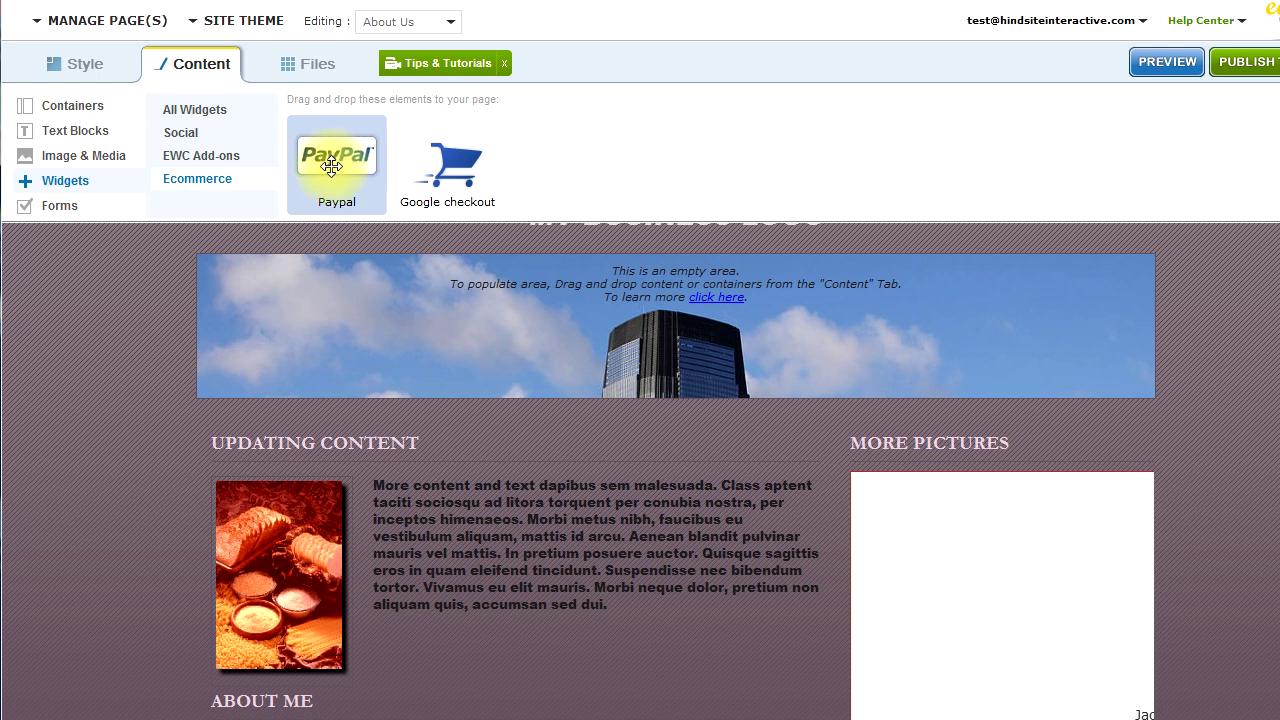
pyautogui.click(237, 178)
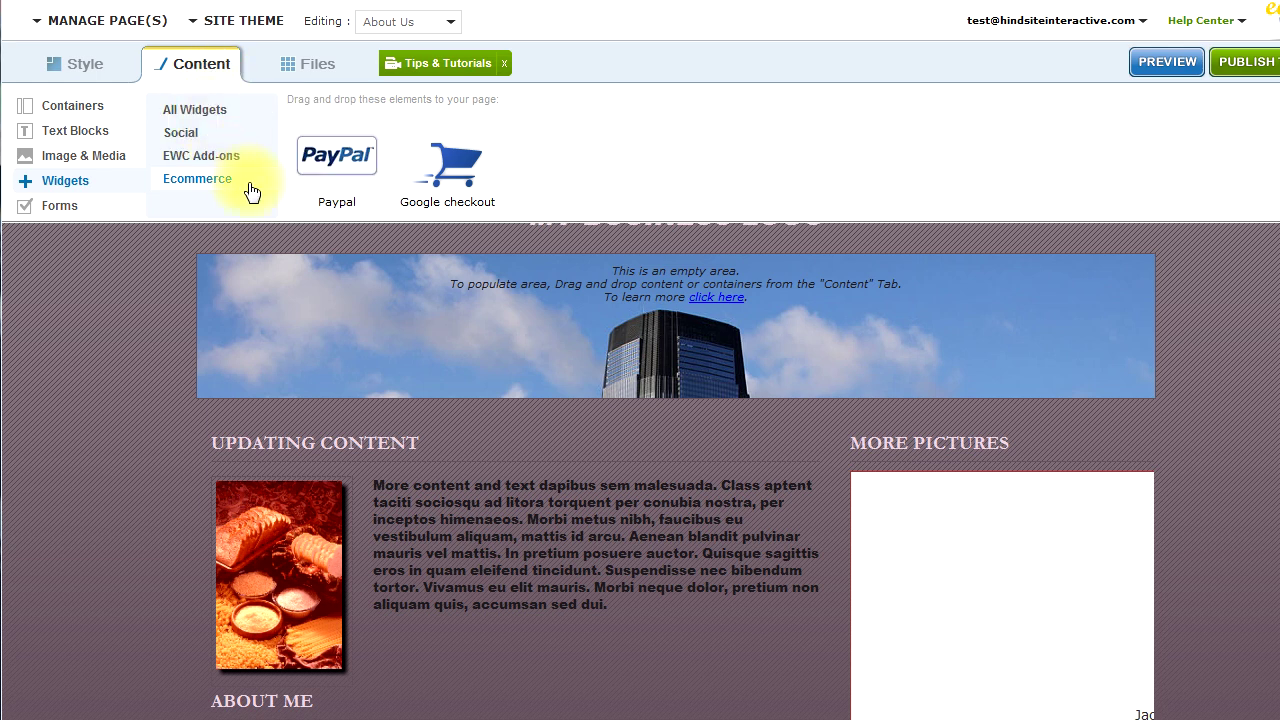